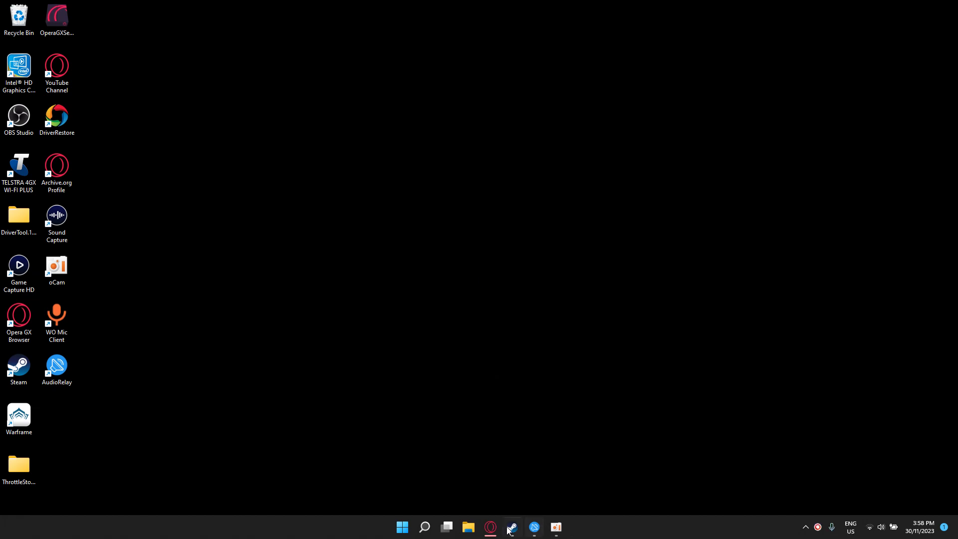
Download the PCSX2 v1.6.0 Windows installer from pcsx2.net's Latest Stable release into Downloads
click(490, 527)
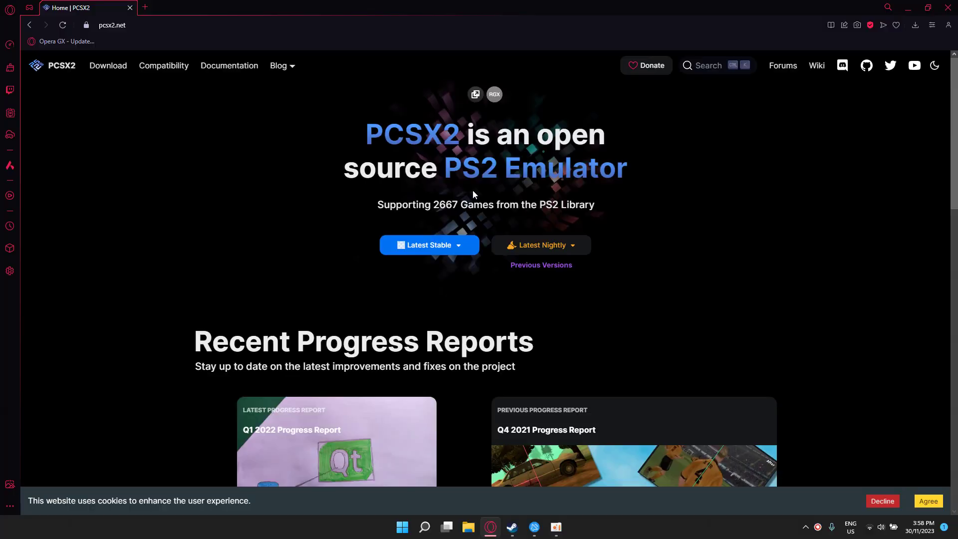
scroll(434, 288, down, 1)
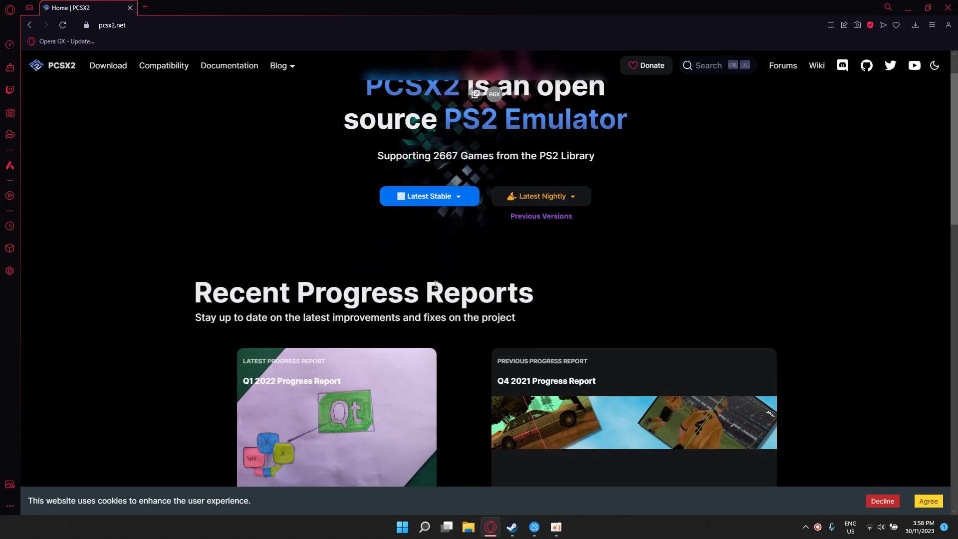
click(458, 198)
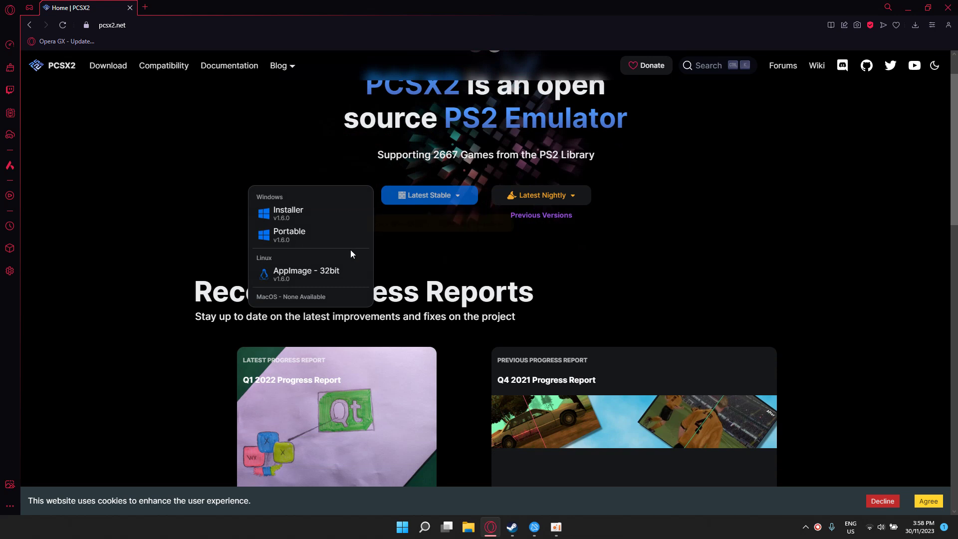
click(285, 218)
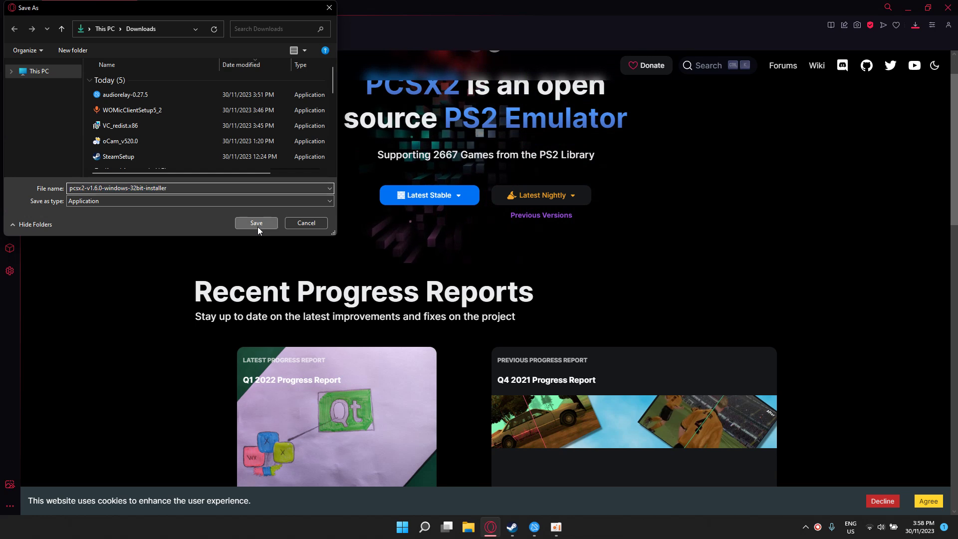
click(256, 223)
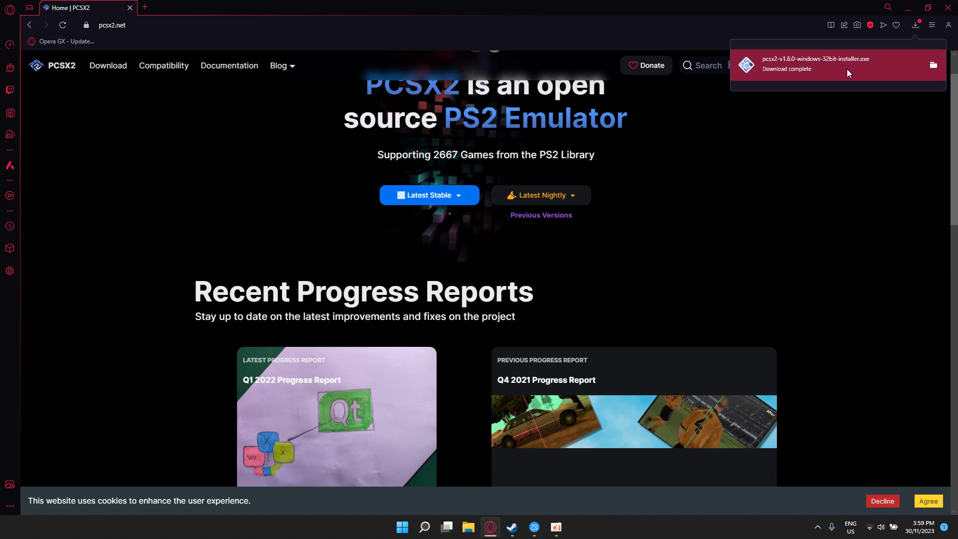
Run the downloaded PCSX2 1.6.0 installer, allowing it past the security warning
click(846, 69)
click(907, 7)
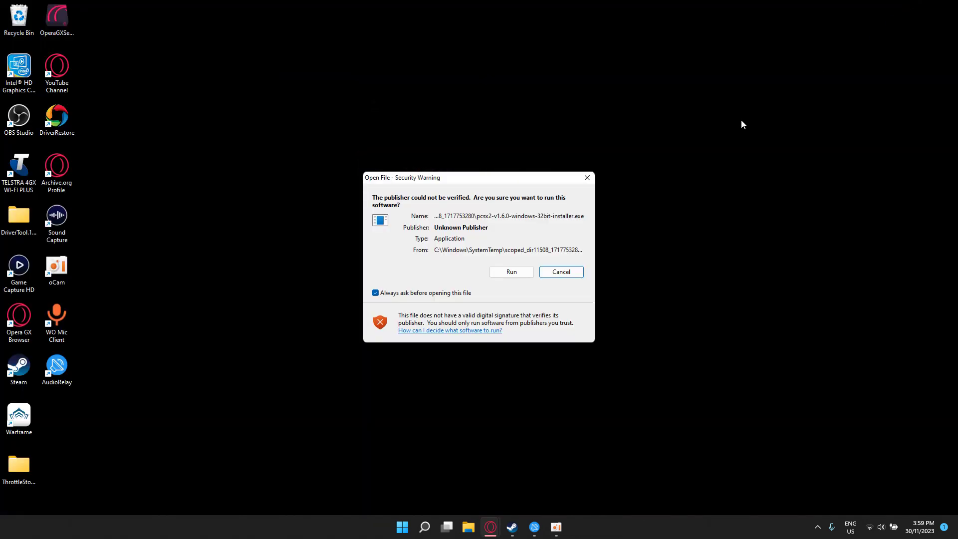
click(516, 271)
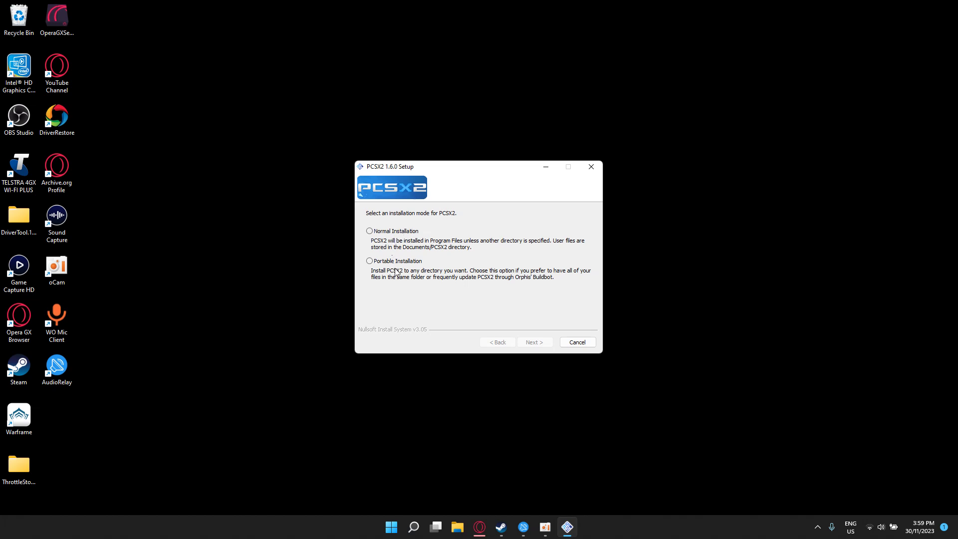
Install PCSX2 1.6.0 in Normal mode with default components into Program Files (x86)
click(390, 232)
click(531, 343)
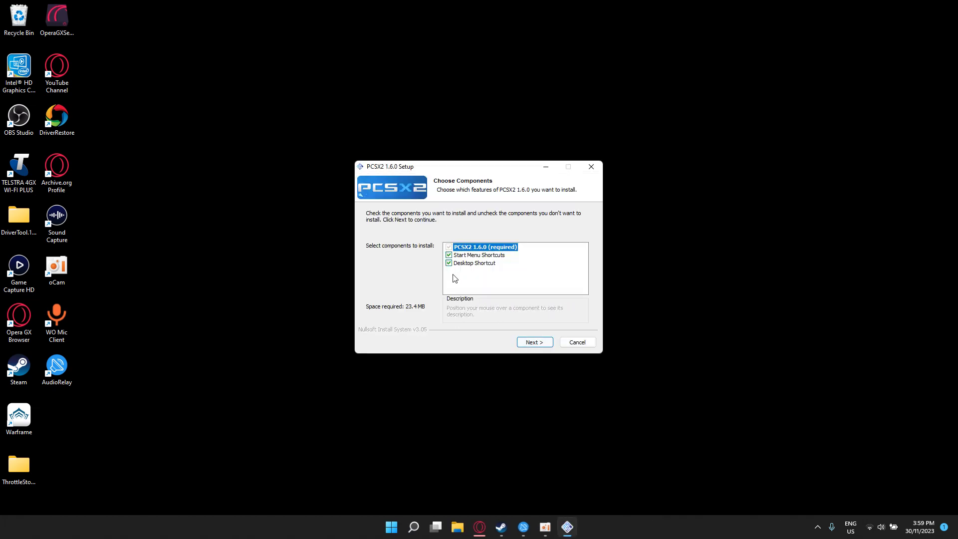
click(542, 342)
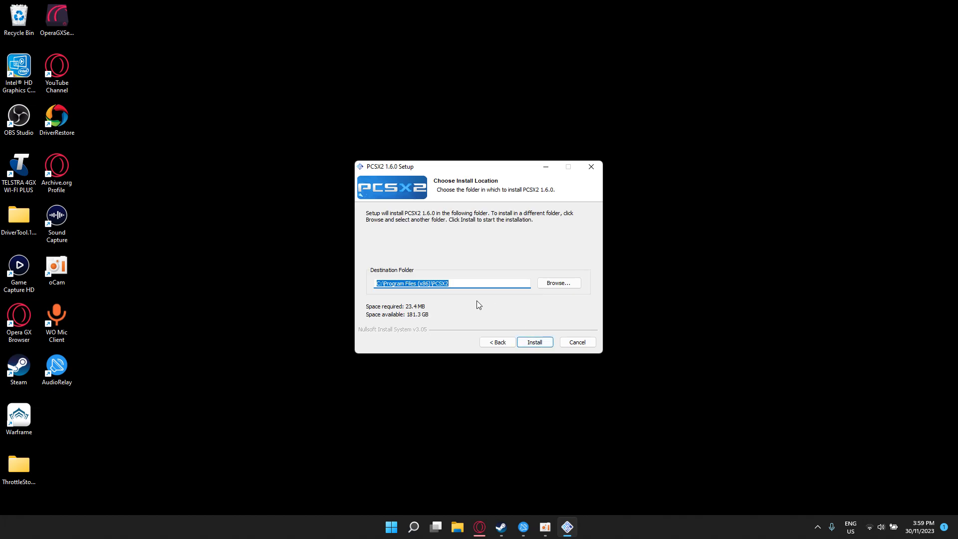
click(536, 346)
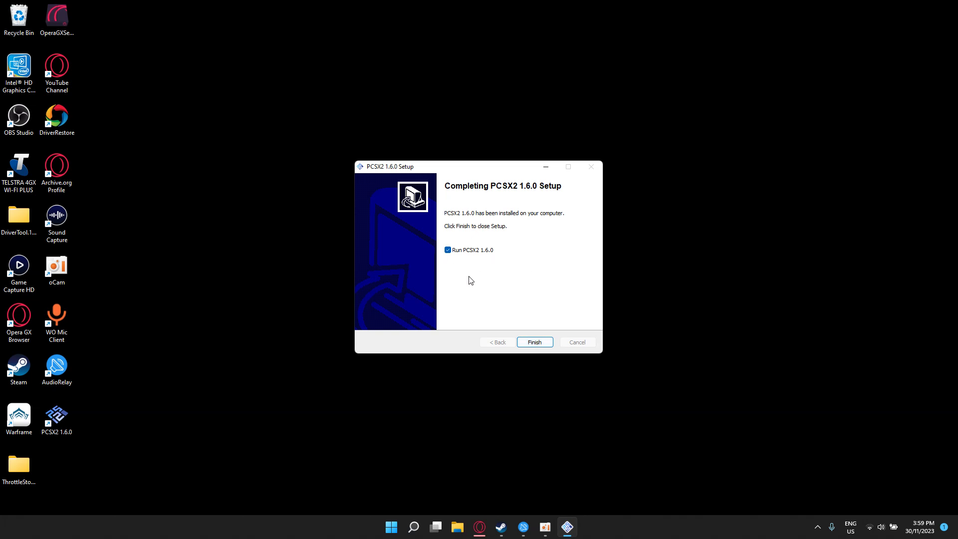
Launch PCSX2, apply English (U.S.) as the language, and keep the default plugins
click(543, 344)
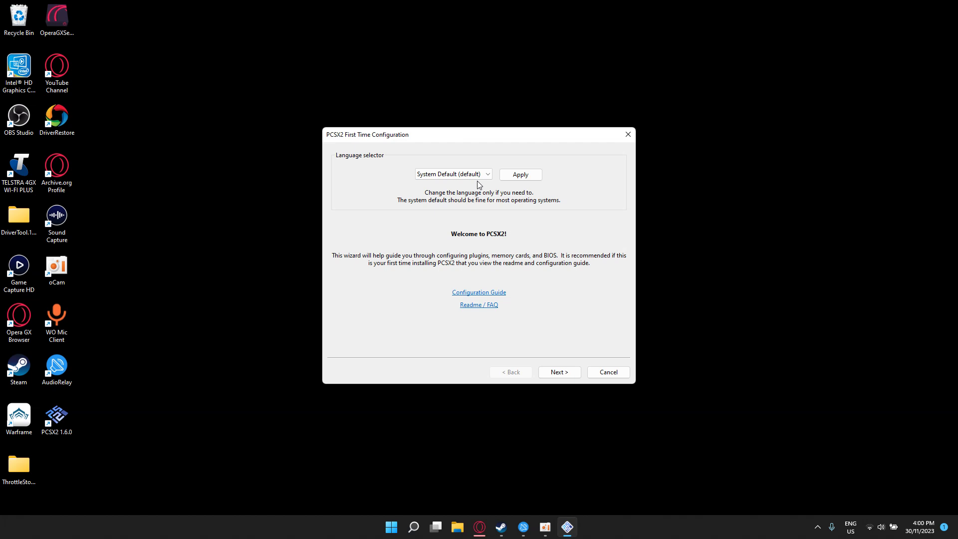
click(472, 173)
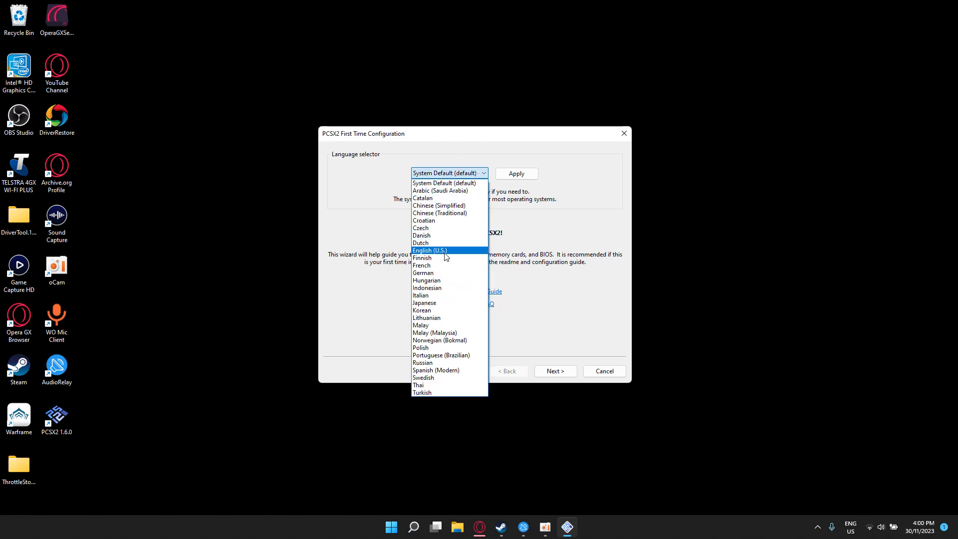
click(449, 251)
click(510, 181)
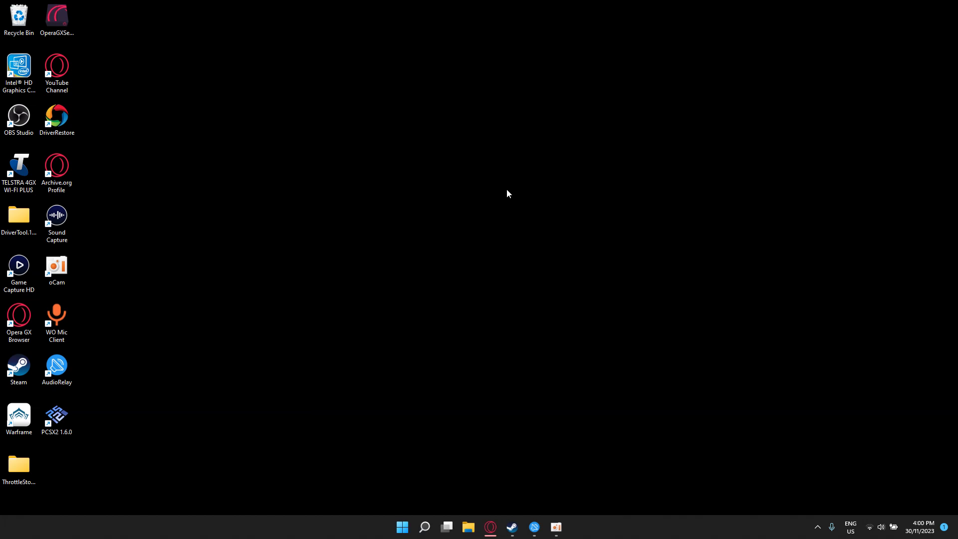
click(559, 372)
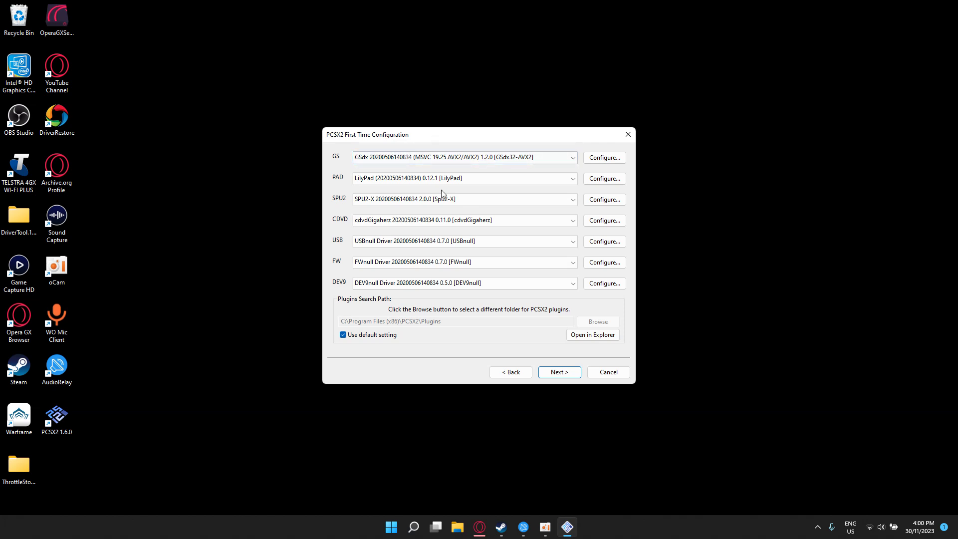
click(552, 374)
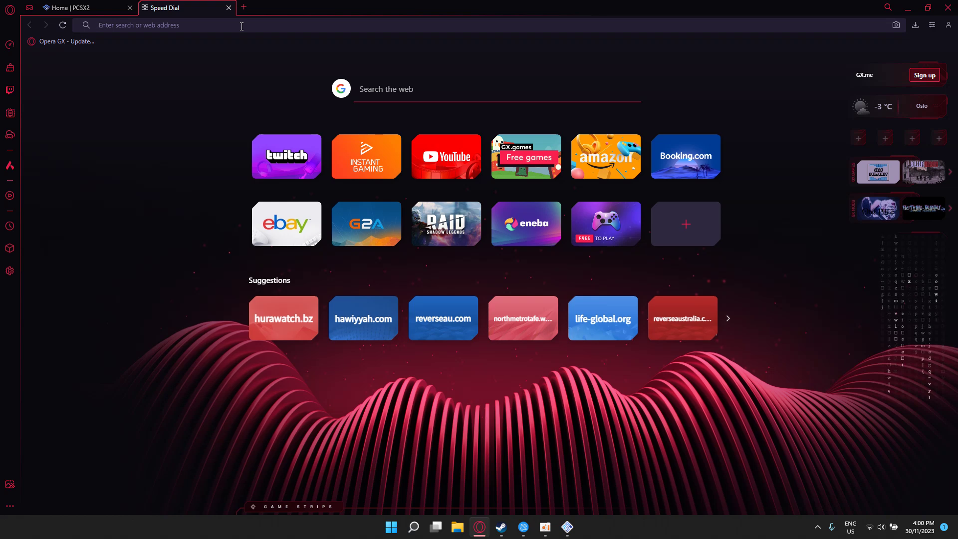
Go to Google and search for 'ps2 bios download' using the suggestion list
click(240, 26)
text(goo)
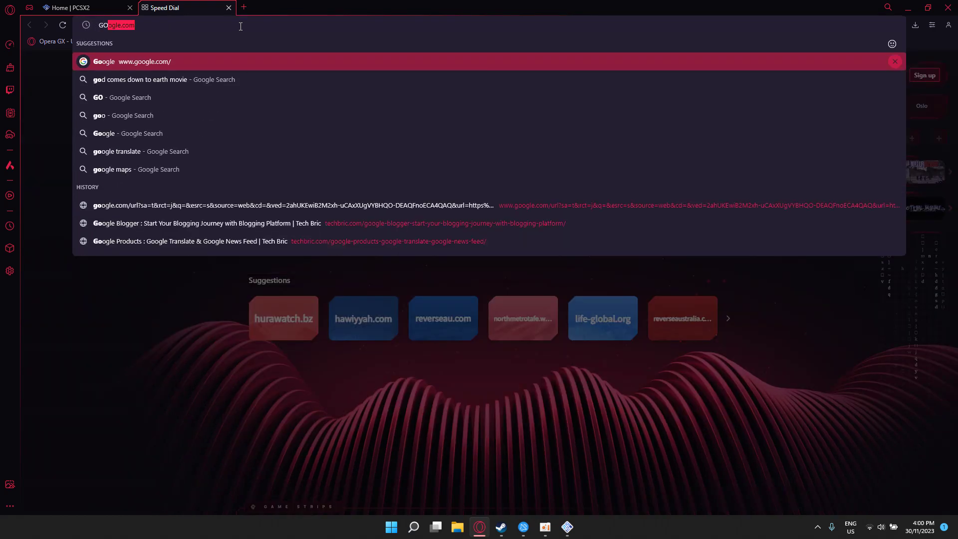
key(Return)
text(PS2 )
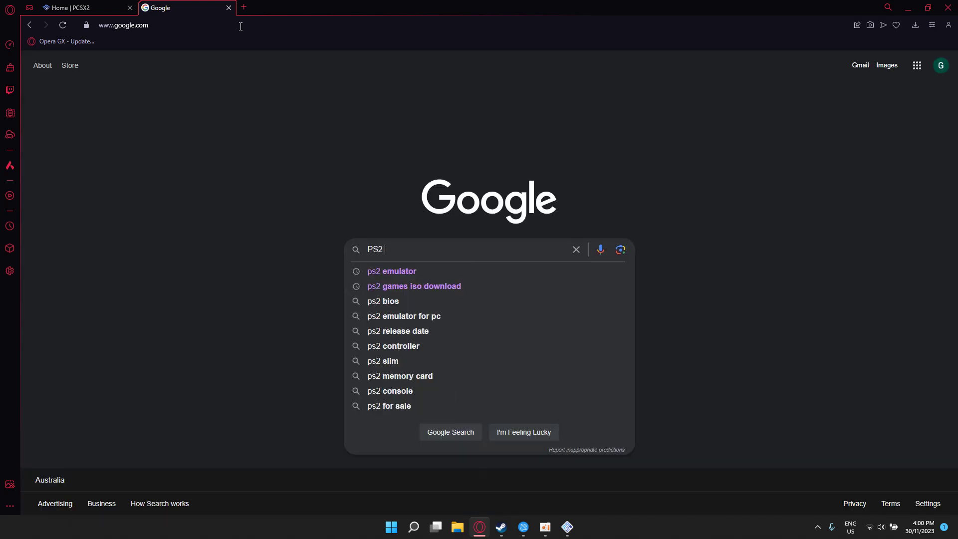
text(BIO)
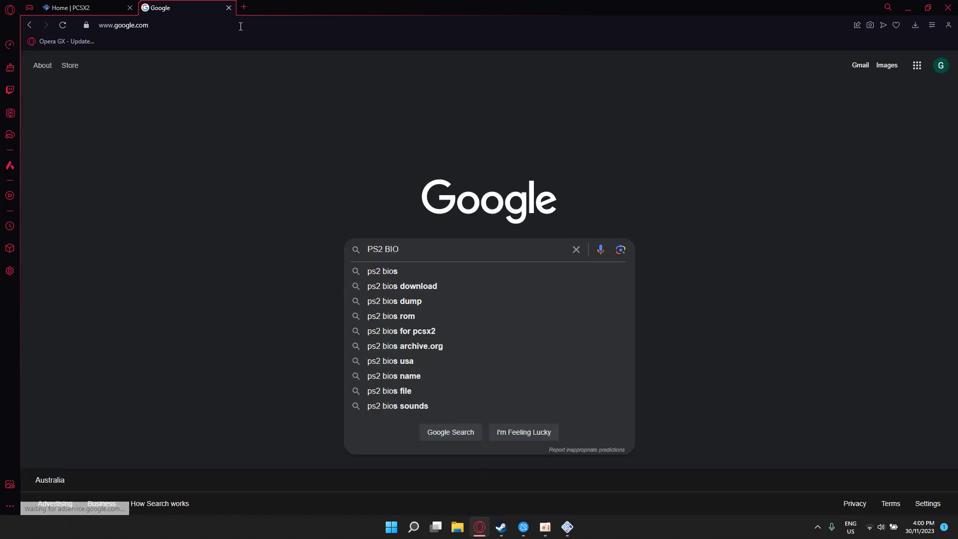
key(Down)
key(Down)
key(Return)
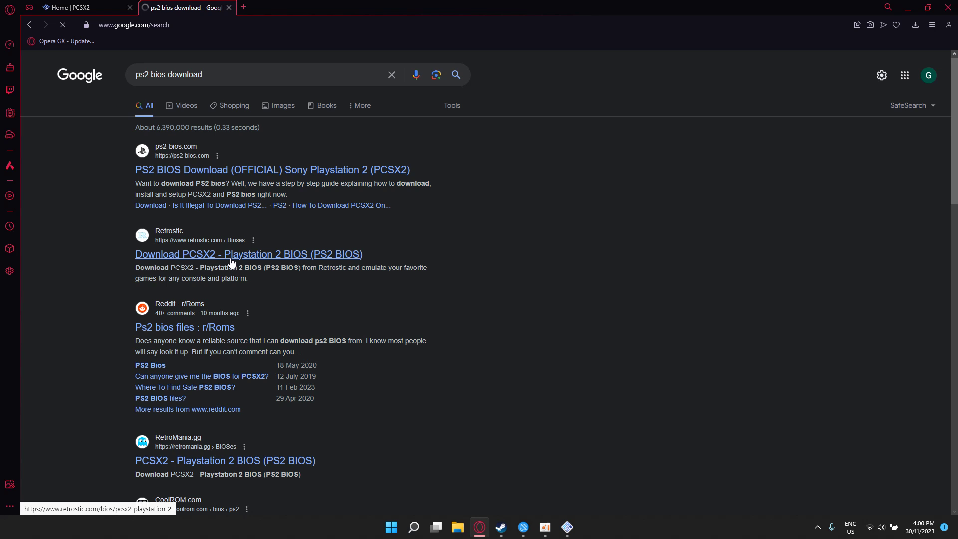
Open the ps2-bios.com result and deny the site's notification request
click(193, 173)
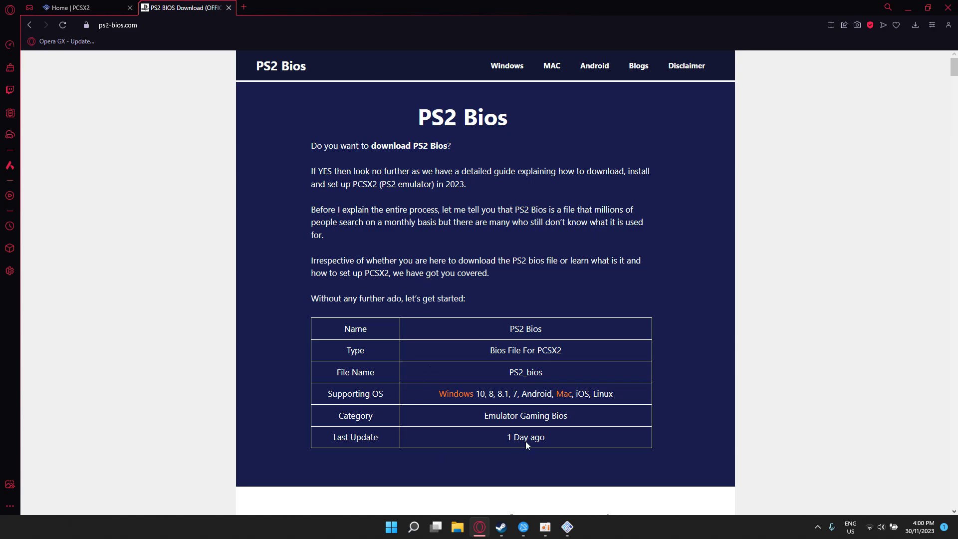
scroll(954, 94, down, 10)
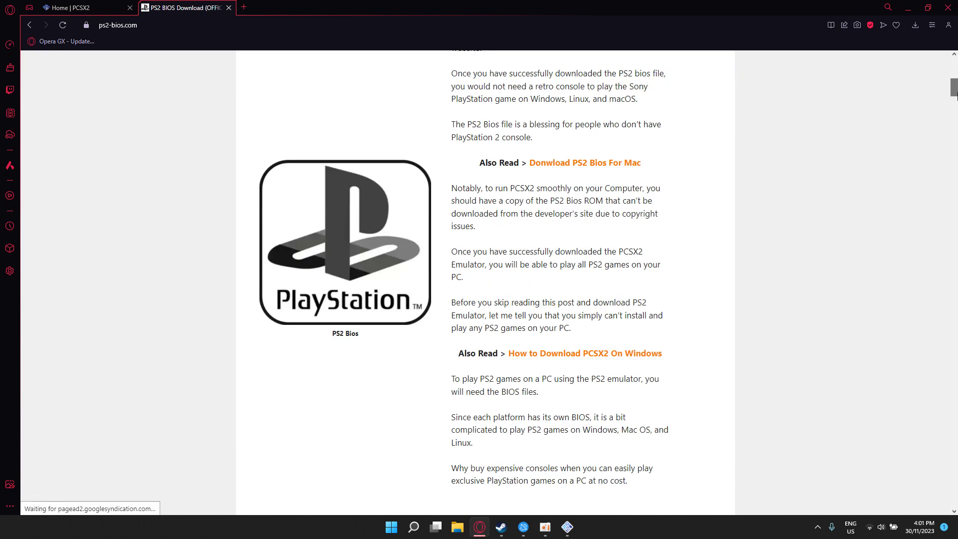
scroll(954, 95, down, 10)
scroll(468, 130, up, 7)
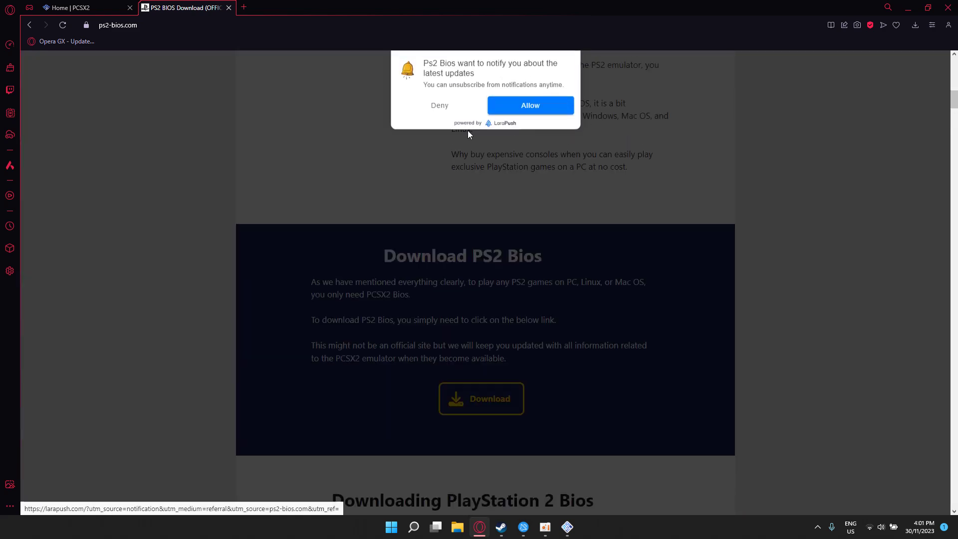
click(439, 107)
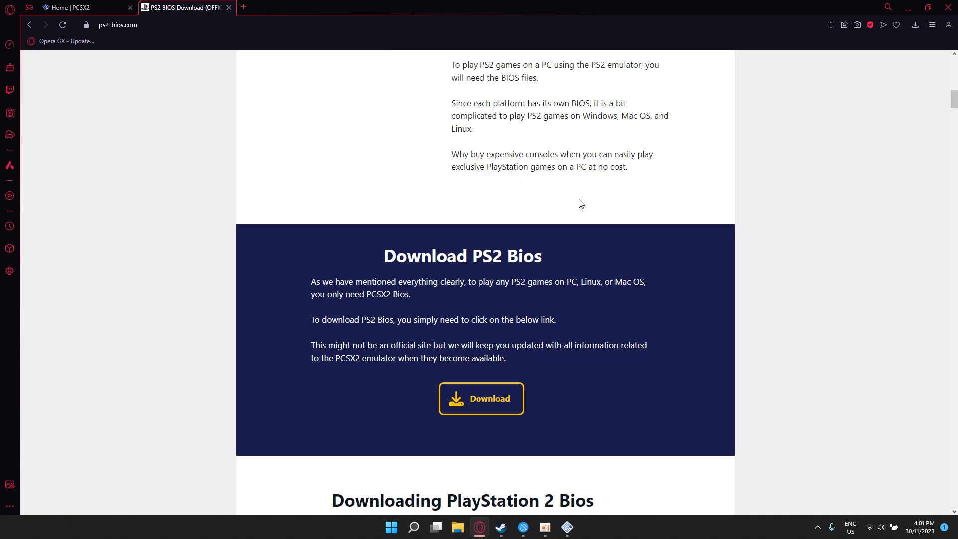
Dismiss the covering ad and notification prompts to get the PS2 BIOS zip downloading
scroll(638, 223, down, 3)
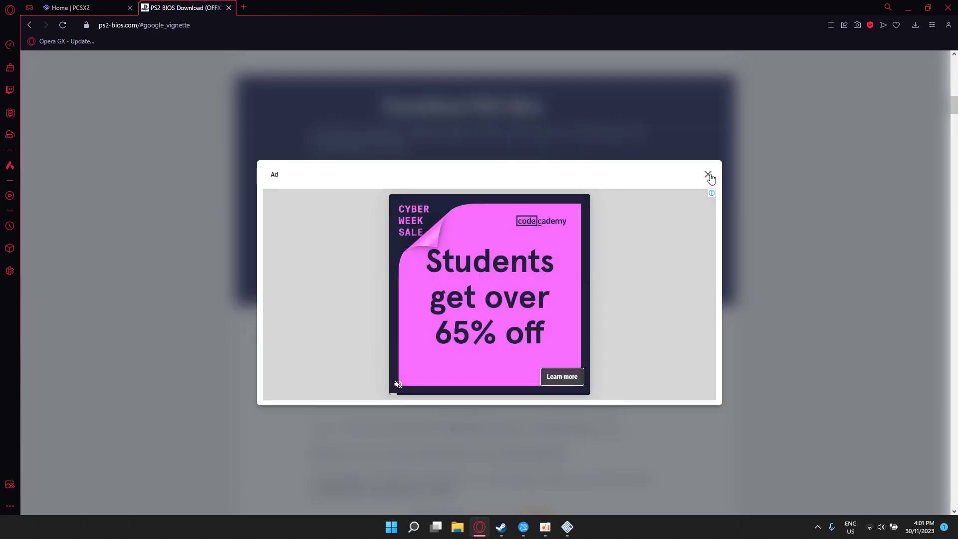
click(708, 174)
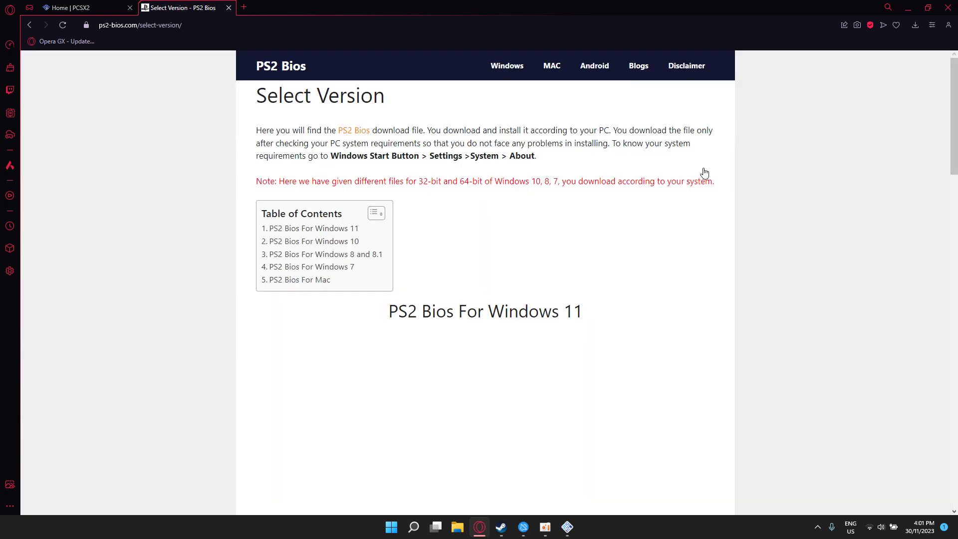
scroll(522, 258, down, 6)
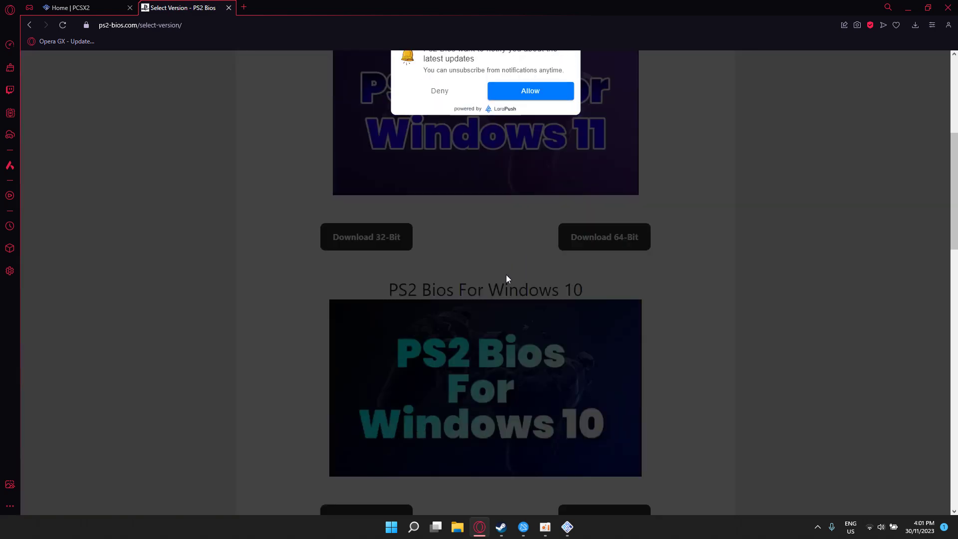
scroll(502, 249, up, 2)
click(438, 106)
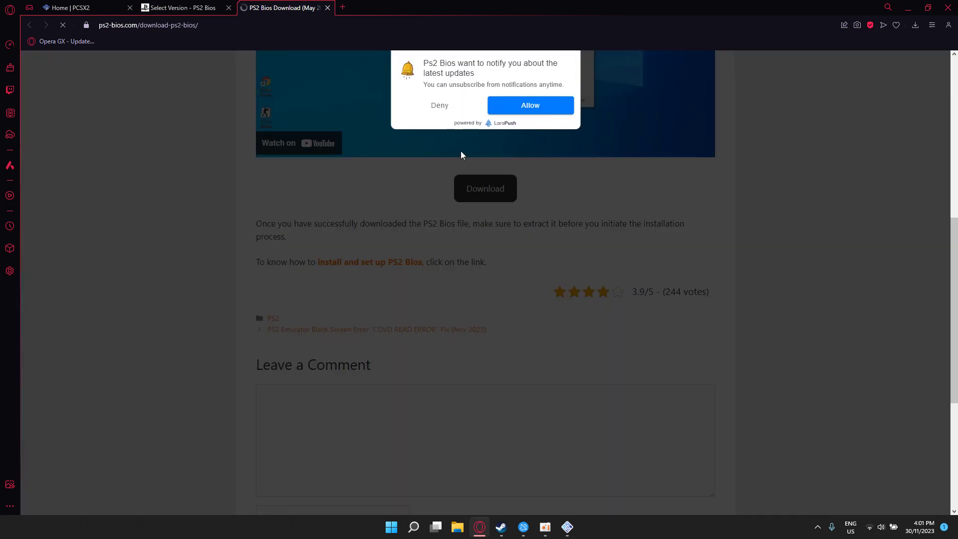
click(445, 110)
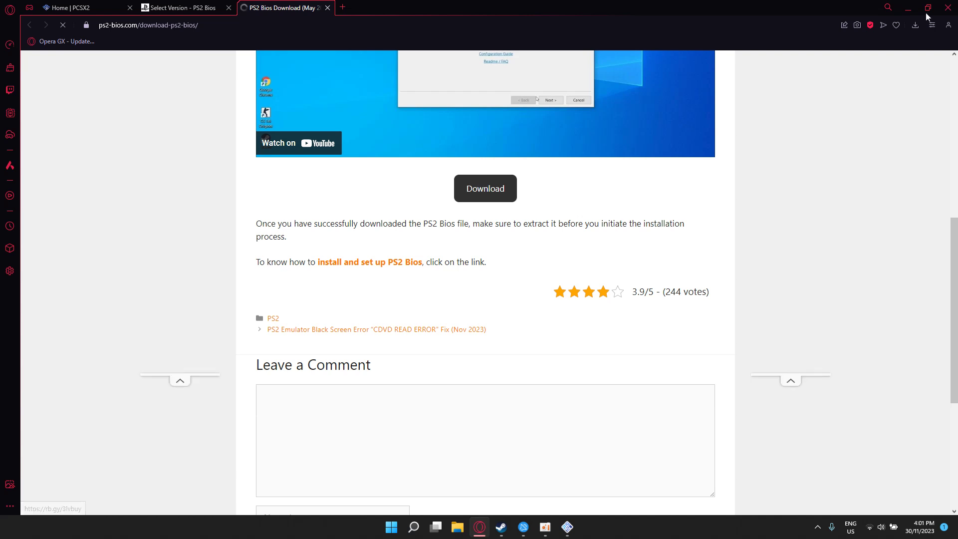
scroll(780, 111, up, 8)
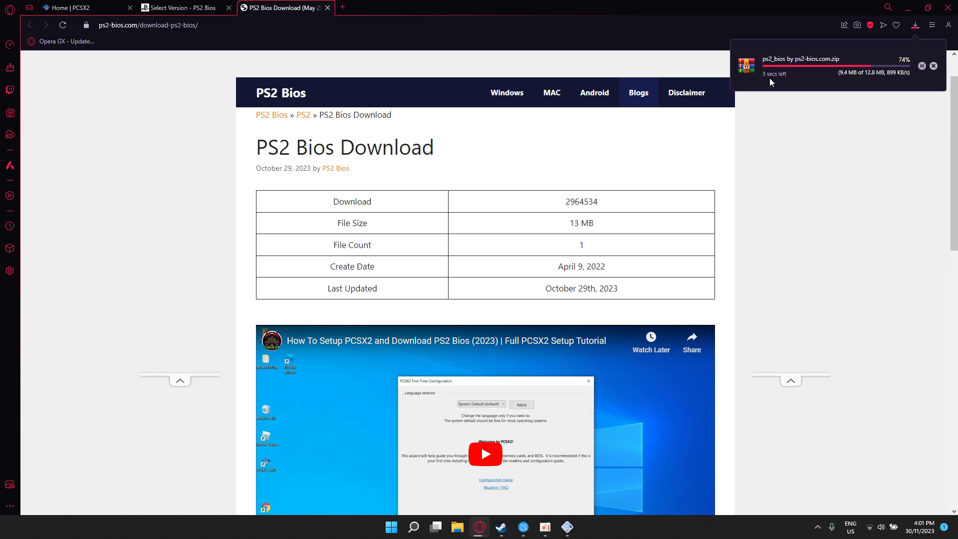
In a new tab, open win-rar.com from the search results and start the WinRAR download
click(343, 6)
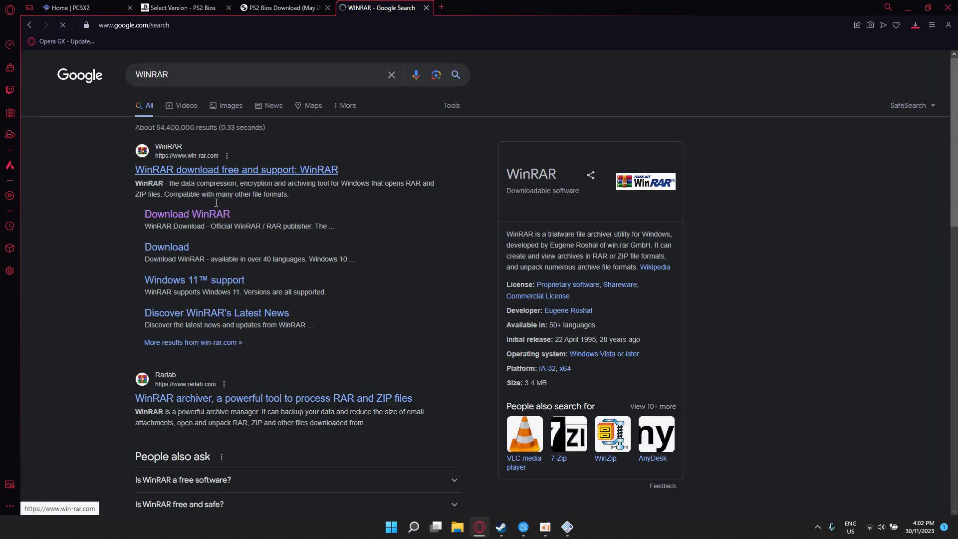
click(219, 172)
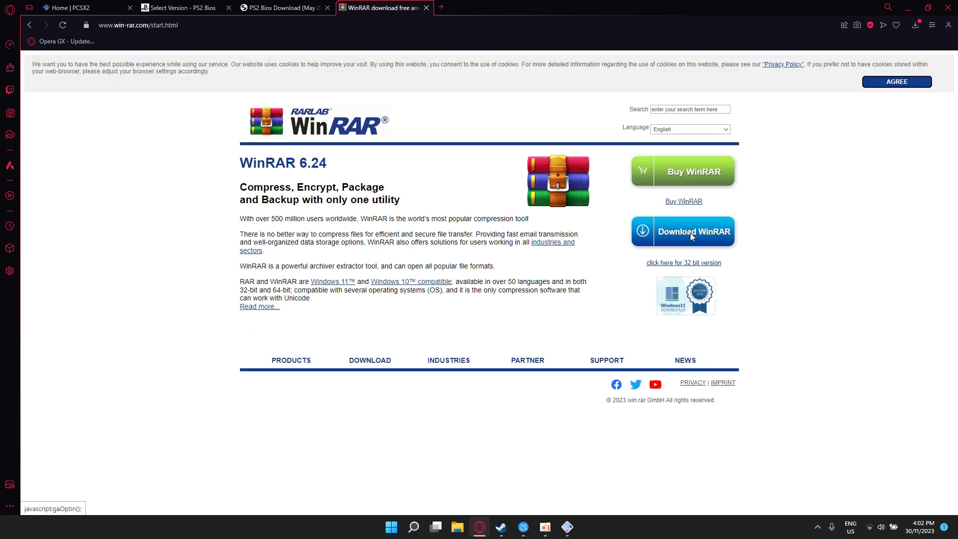
click(689, 233)
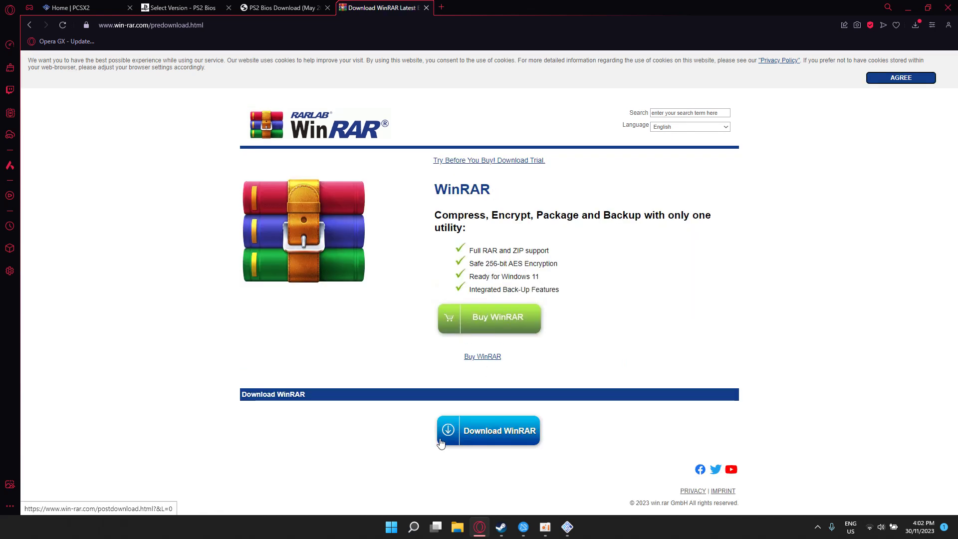
click(501, 441)
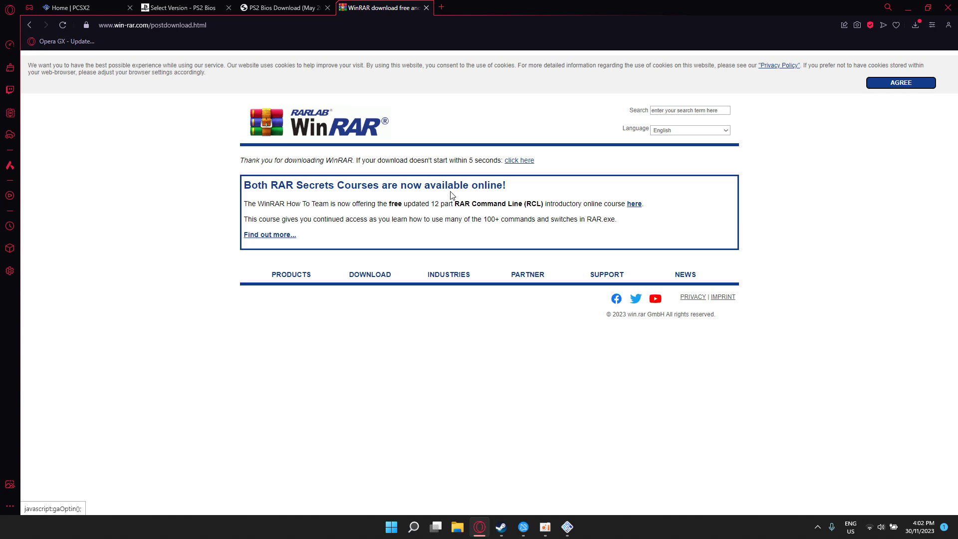
click(916, 25)
Show the downloaded 'ps2_bios by ps2-bios.com' zip in its Downloads folder
click(633, 195)
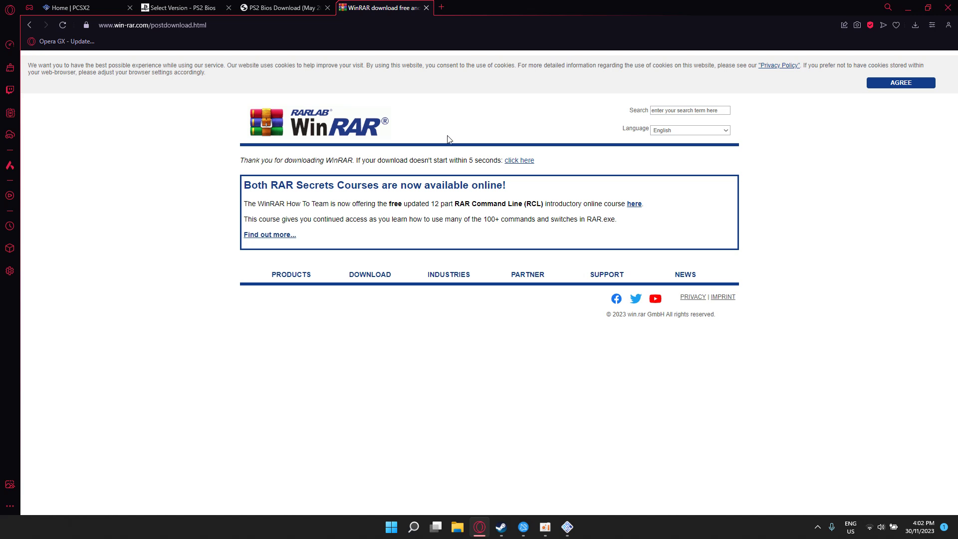
click(914, 25)
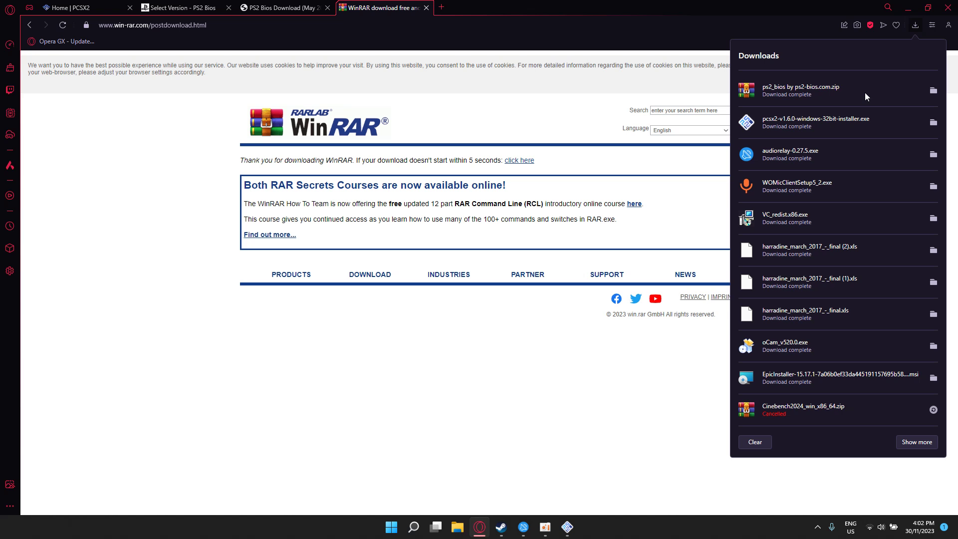
click(933, 90)
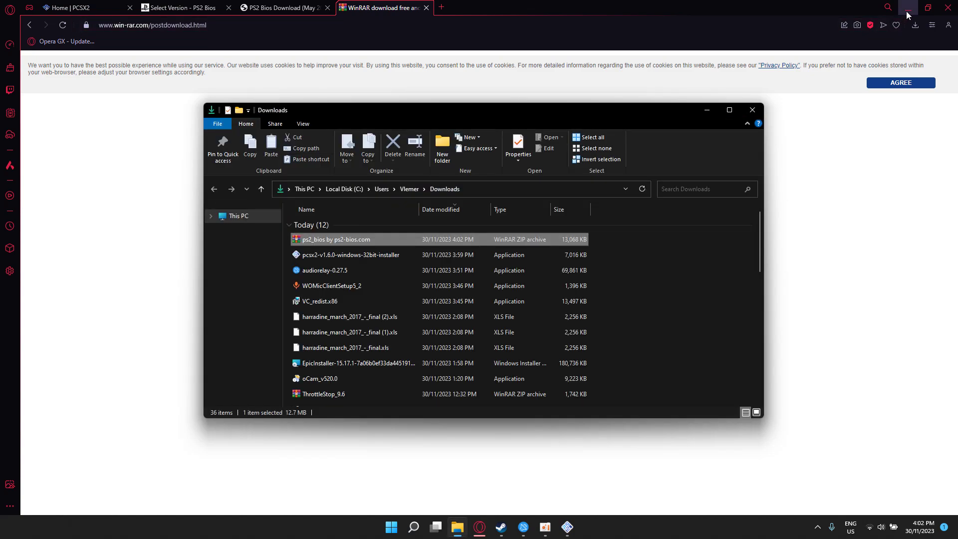
Minimize Opera and enlarge the Downloads window to see more files
click(906, 10)
drag(457, 104, 459, 61)
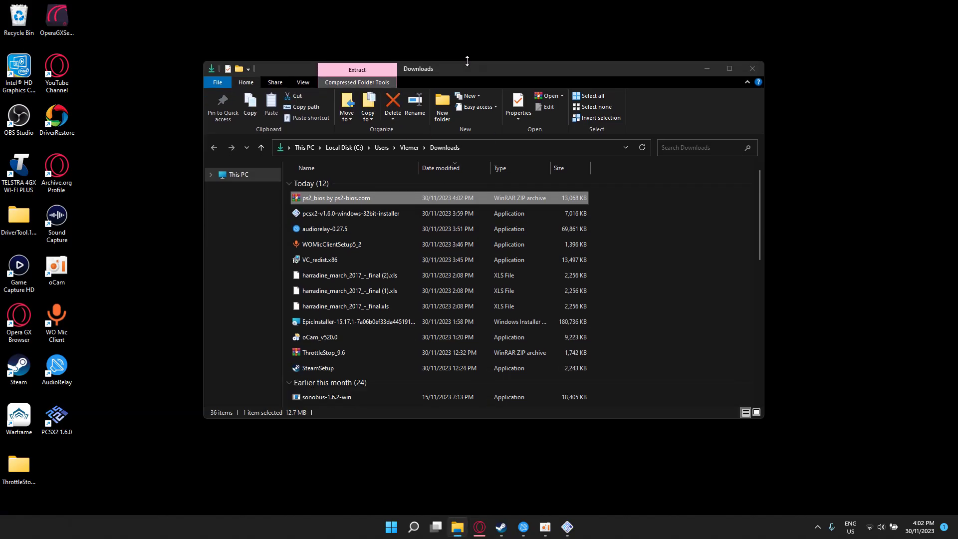
scroll(387, 251, down, 3)
scroll(387, 250, up, 3)
Restart the WinRAR download, save winrar-x64-624 (1).exe to Downloads, and show it in its folder
click(479, 526)
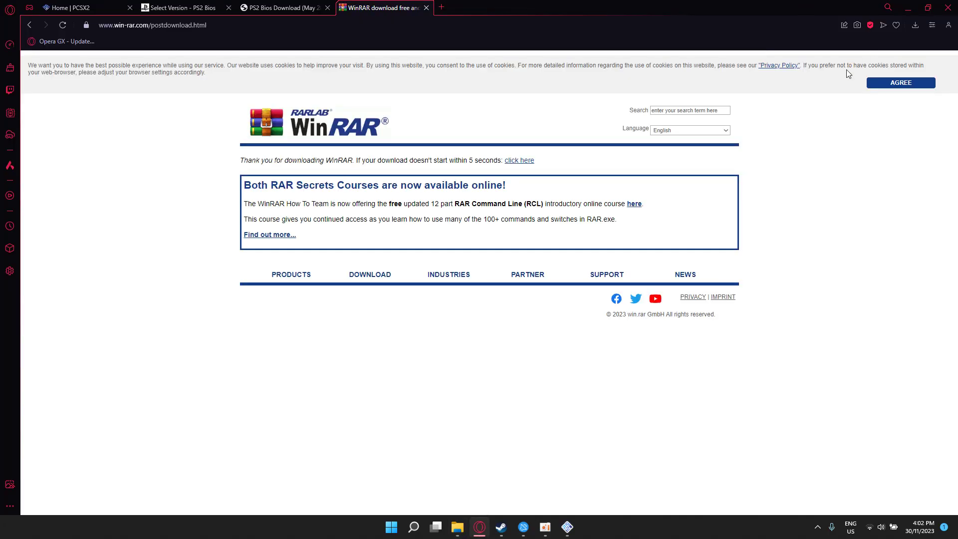
click(915, 25)
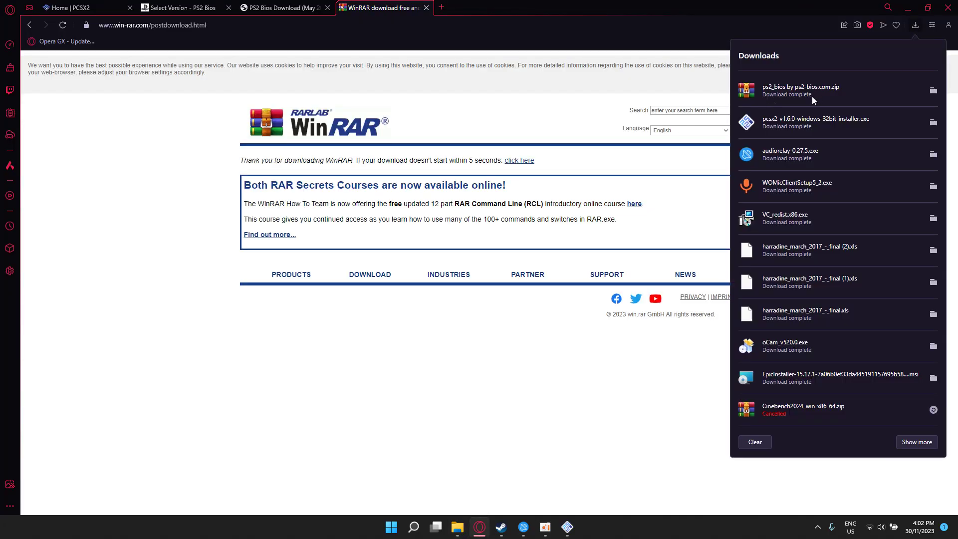
click(538, 187)
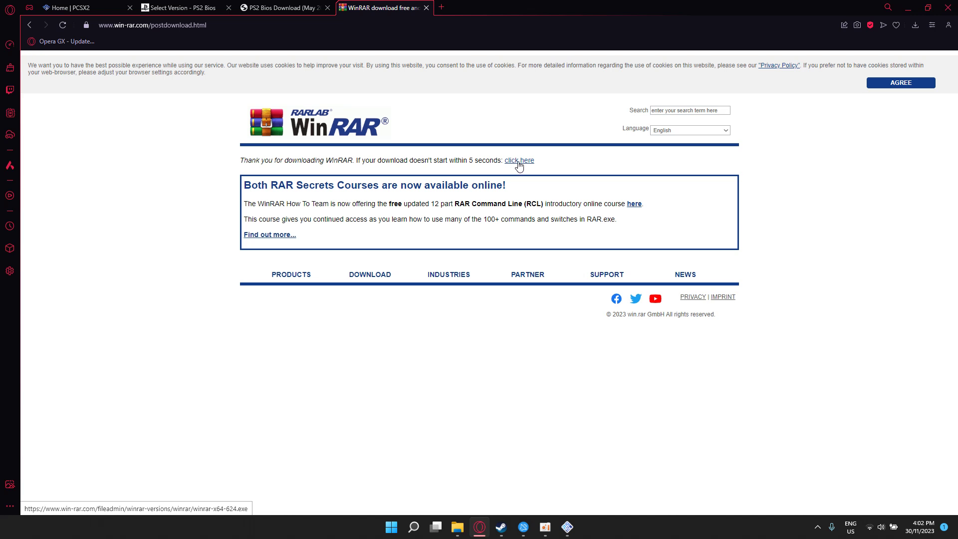
click(518, 165)
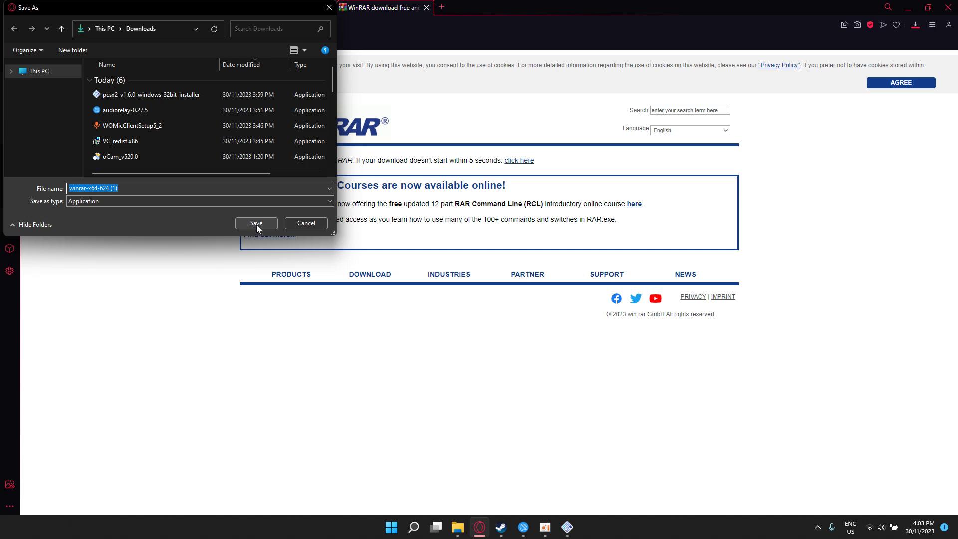
click(257, 223)
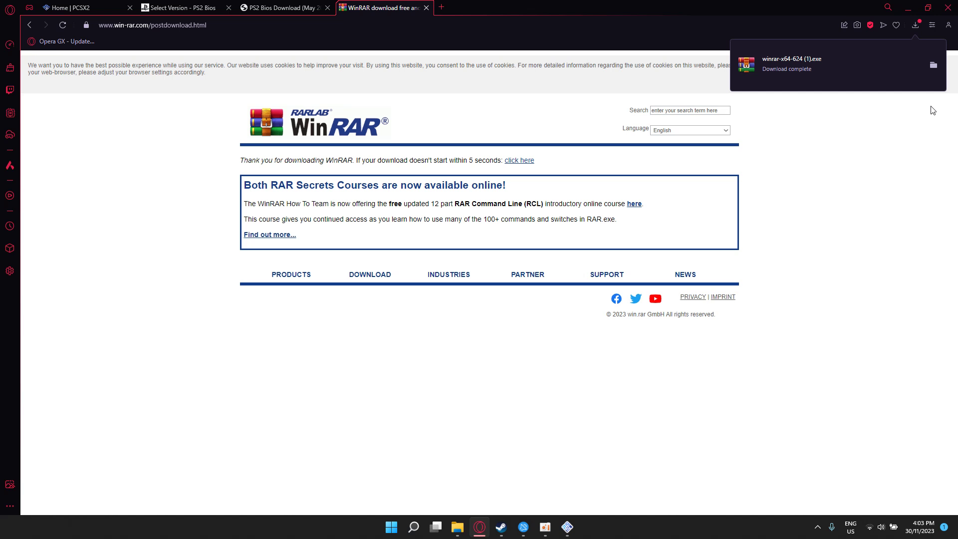
click(933, 67)
click(907, 8)
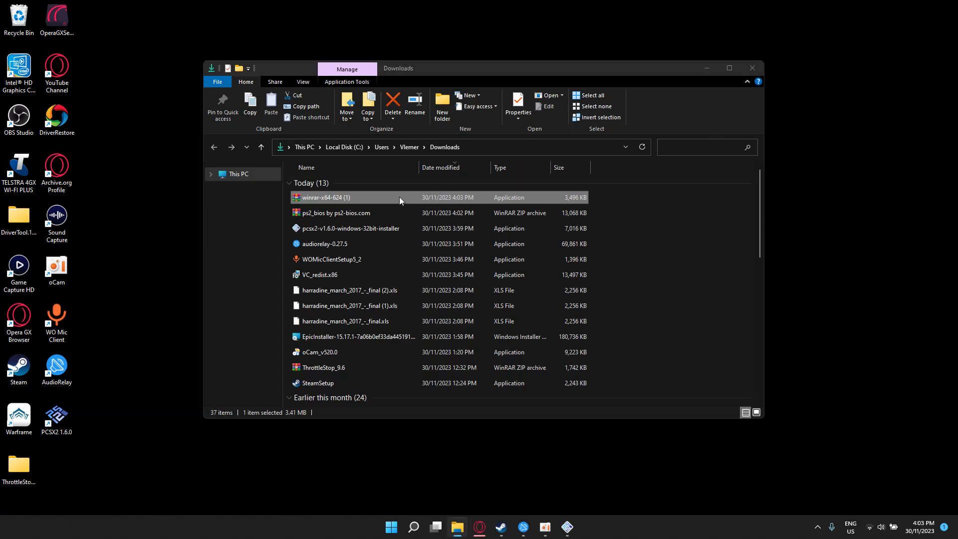
Launch the WinRAR installer and install it into the default folder
double_click(352, 197)
key(Return)
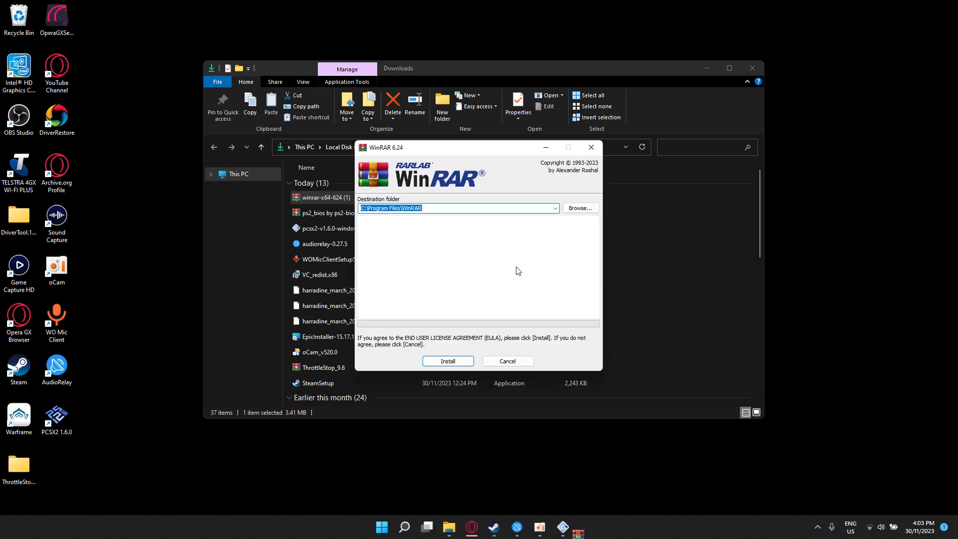
click(459, 361)
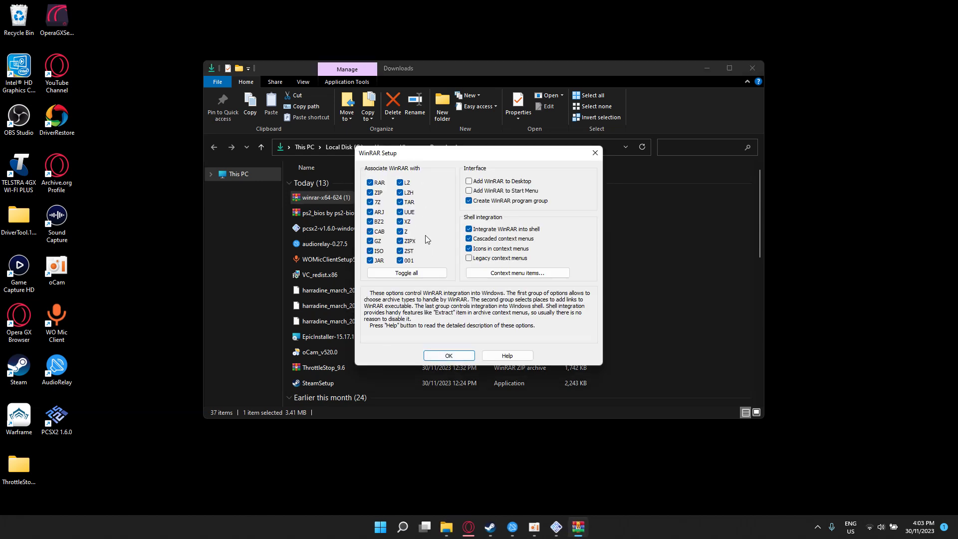
Keep all archive associations, add desktop and Start Menu shortcuts, and finish setup
click(406, 274)
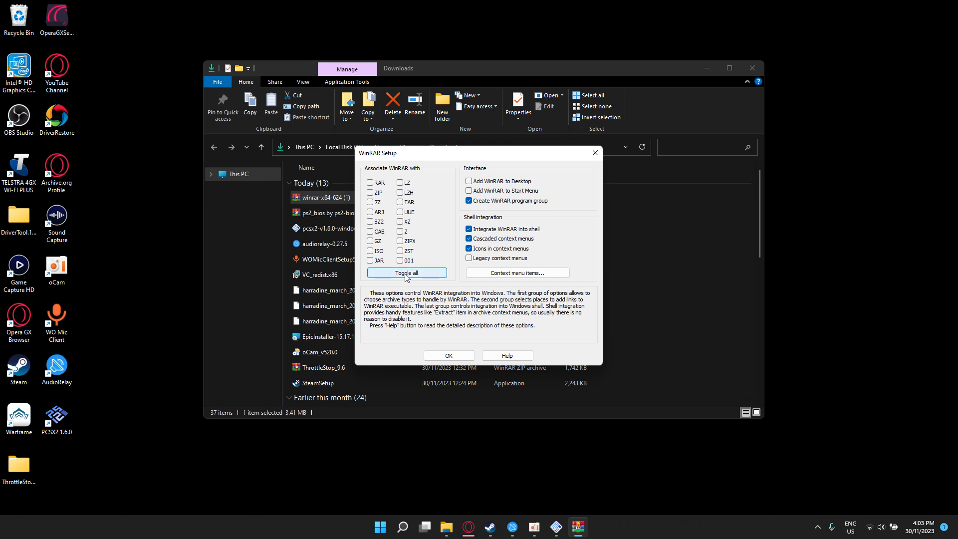
click(406, 276)
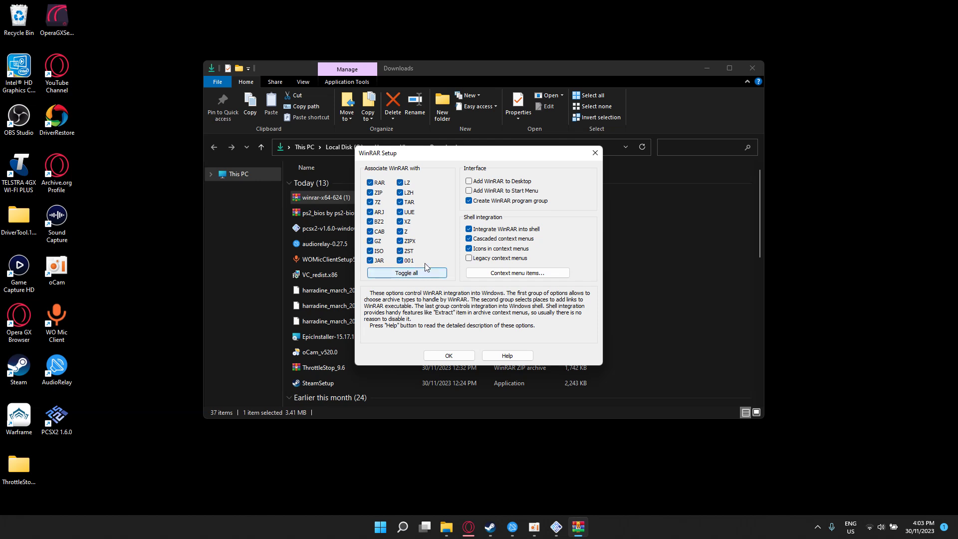
click(469, 183)
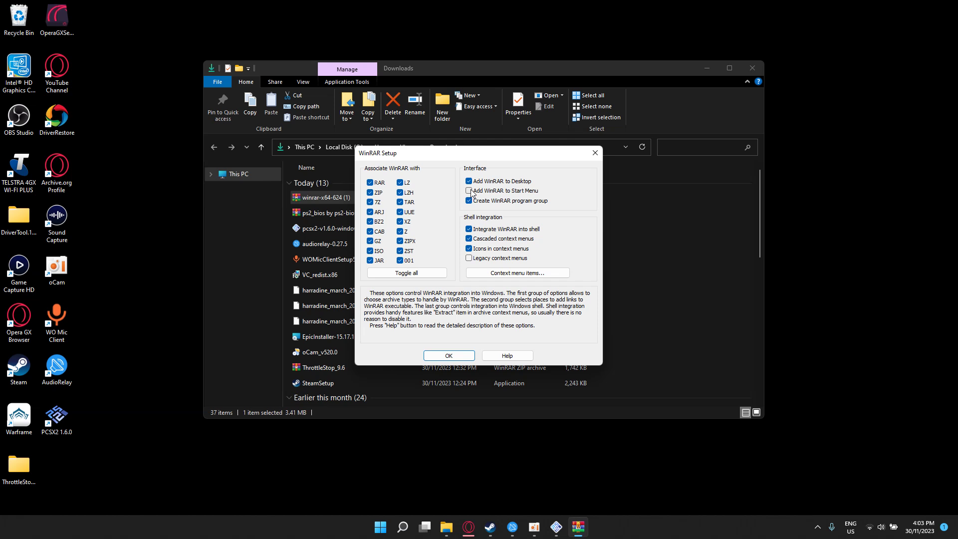
click(469, 191)
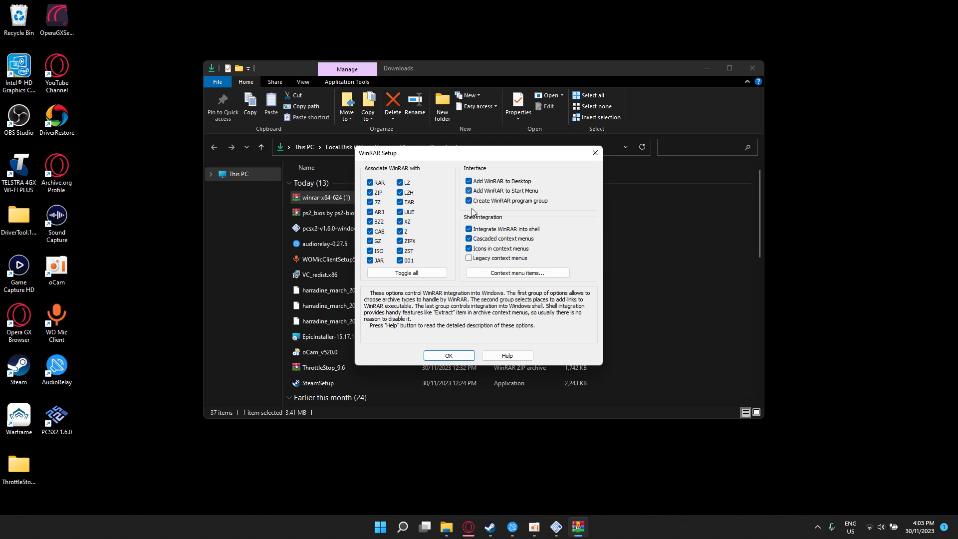
click(460, 357)
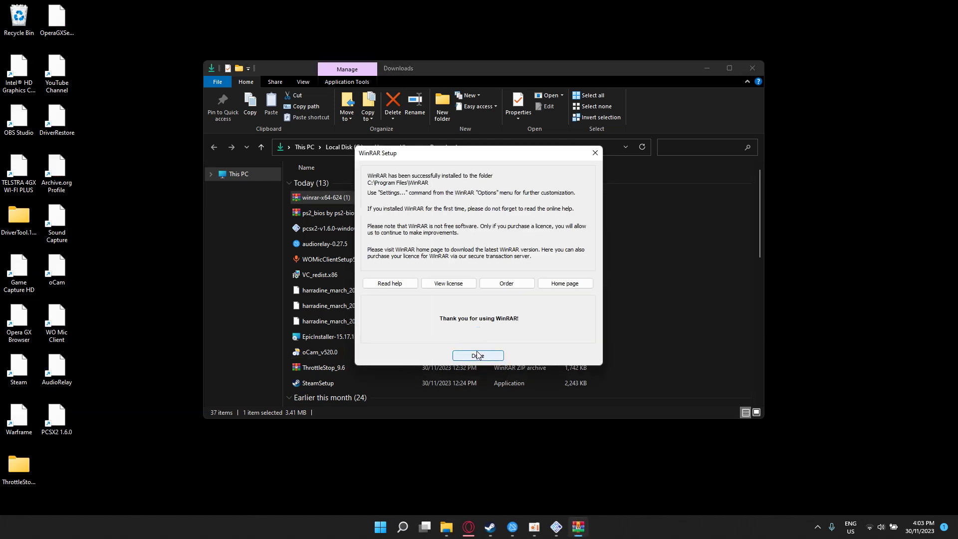
click(474, 354)
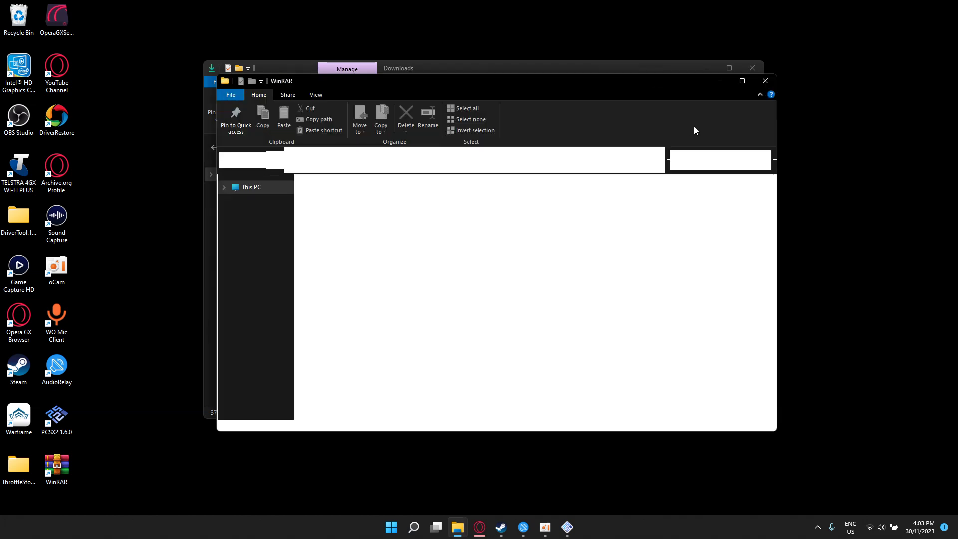
Use WinRAR's Extract files to unpack ps2_bios into a new desktop folder 'ps2_bios by ps2-bios.com'
click(764, 81)
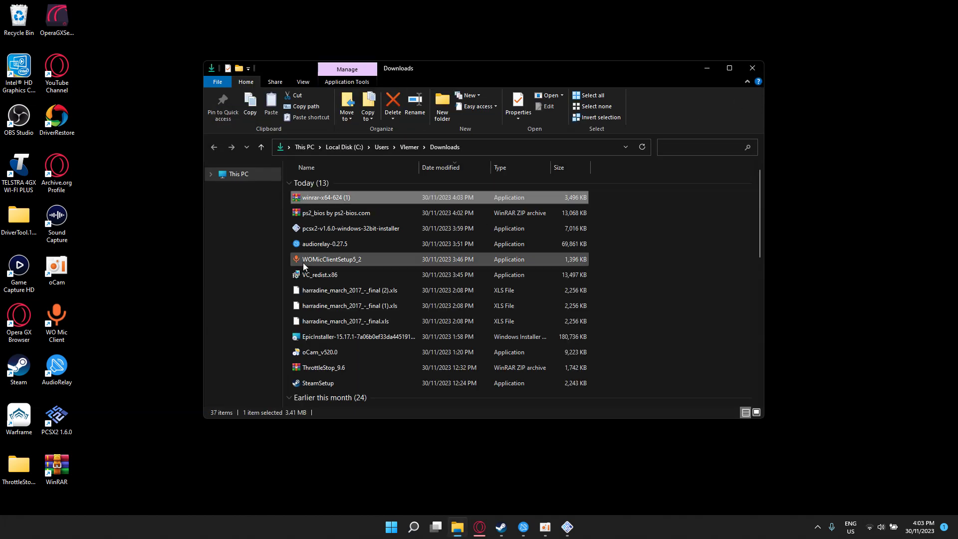
right_click(321, 212)
mouse_move(399, 229)
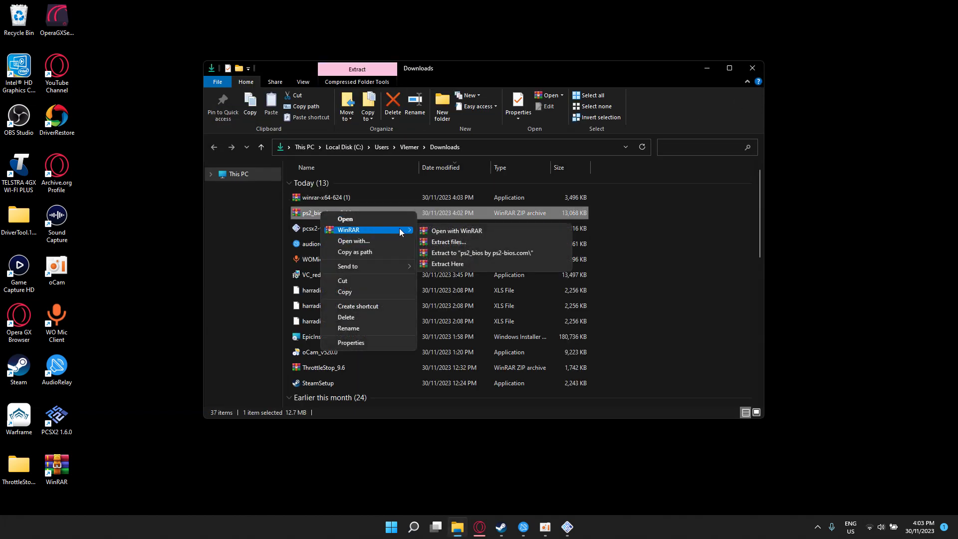
click(440, 242)
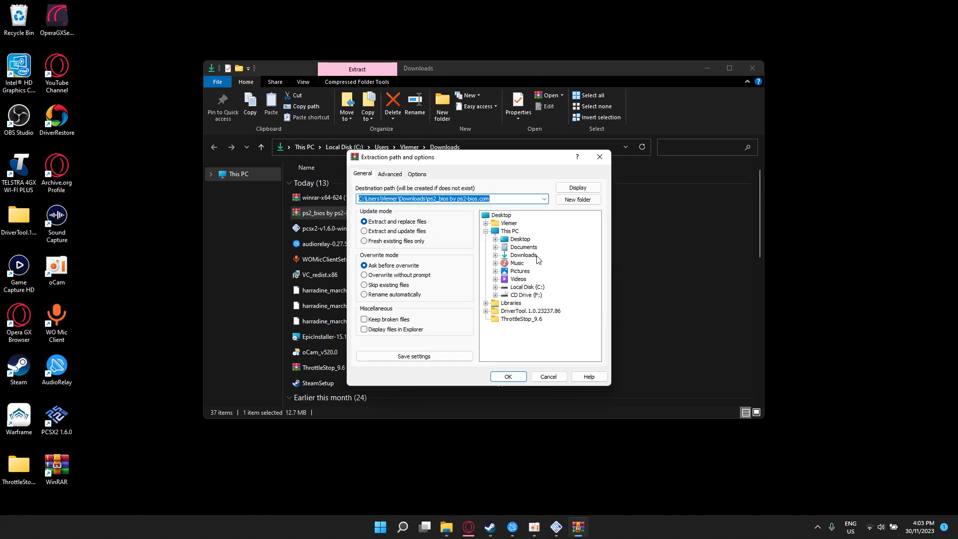
click(520, 239)
key(alt+n)
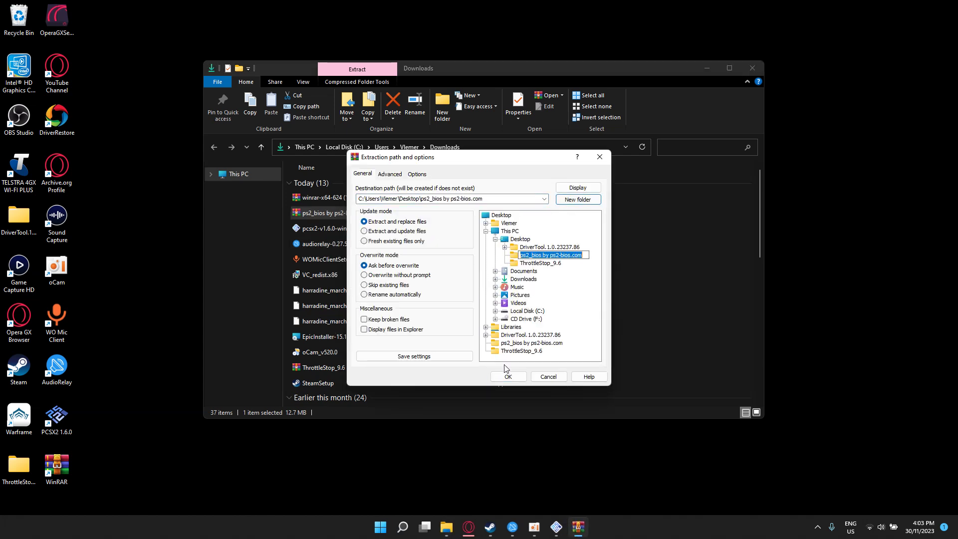
click(510, 377)
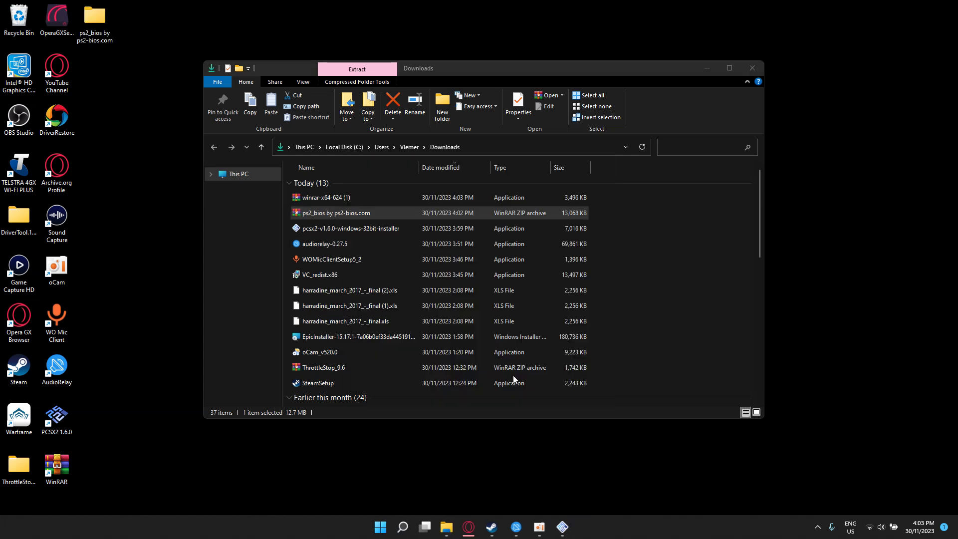
click(707, 68)
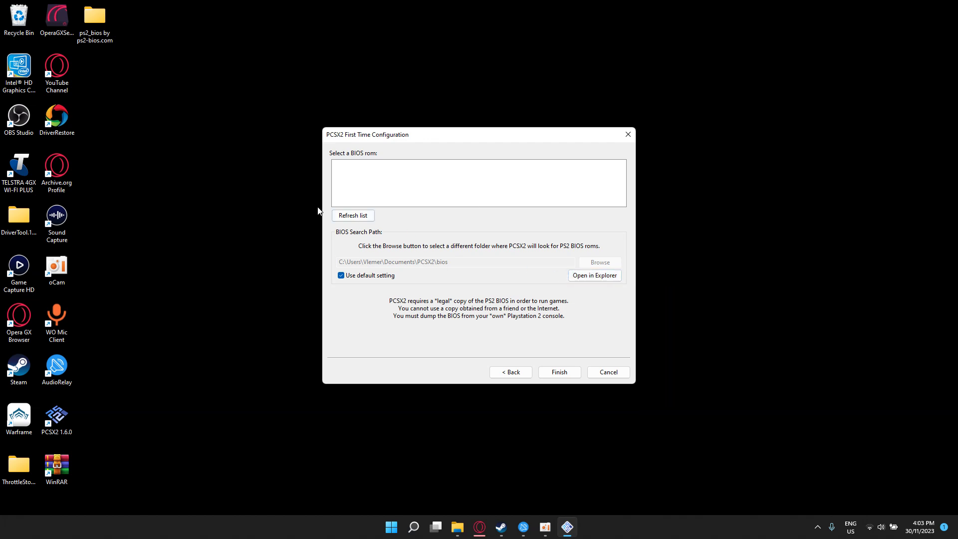
Move the extracted desktop ps2_bios folder into the PCSX2 bios folder, then refresh the BIOS list
click(357, 216)
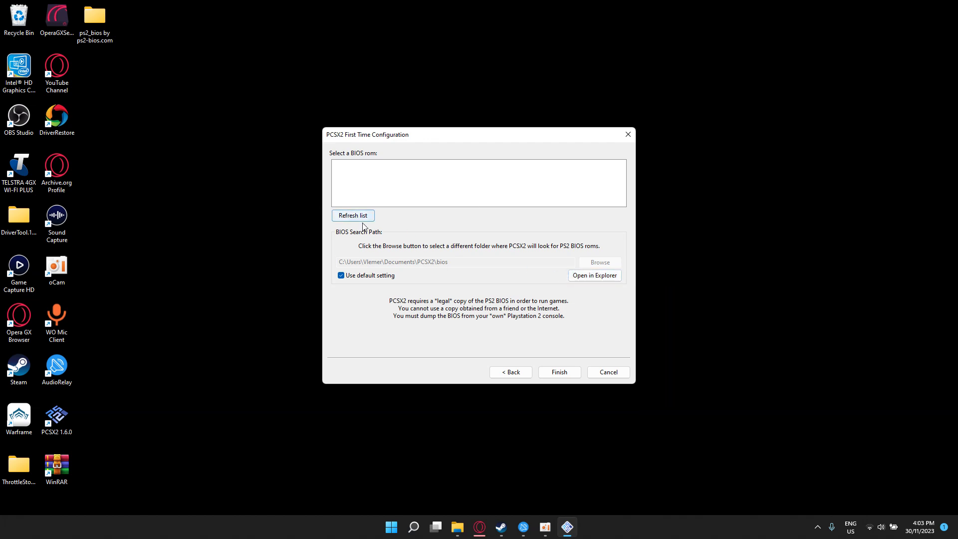
click(597, 278)
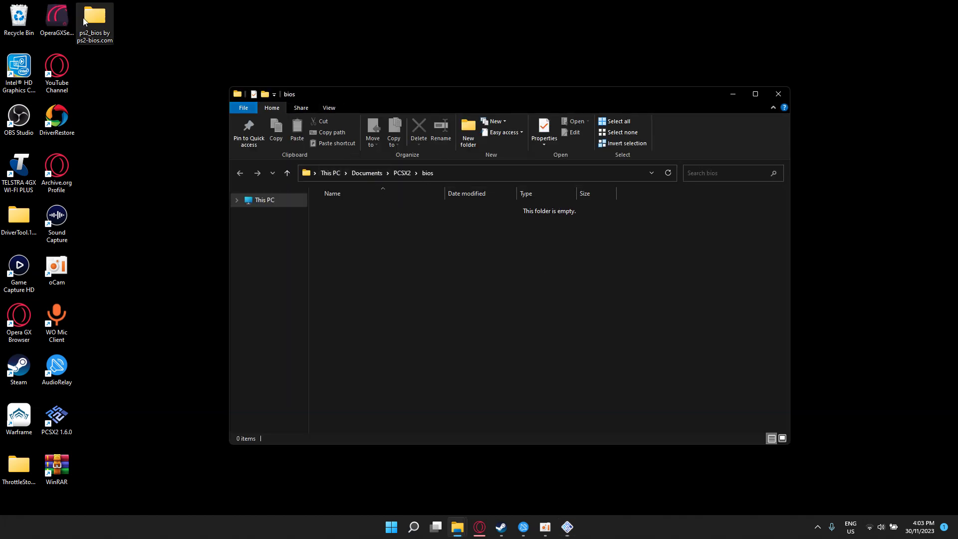
drag(496, 288, 499, 284)
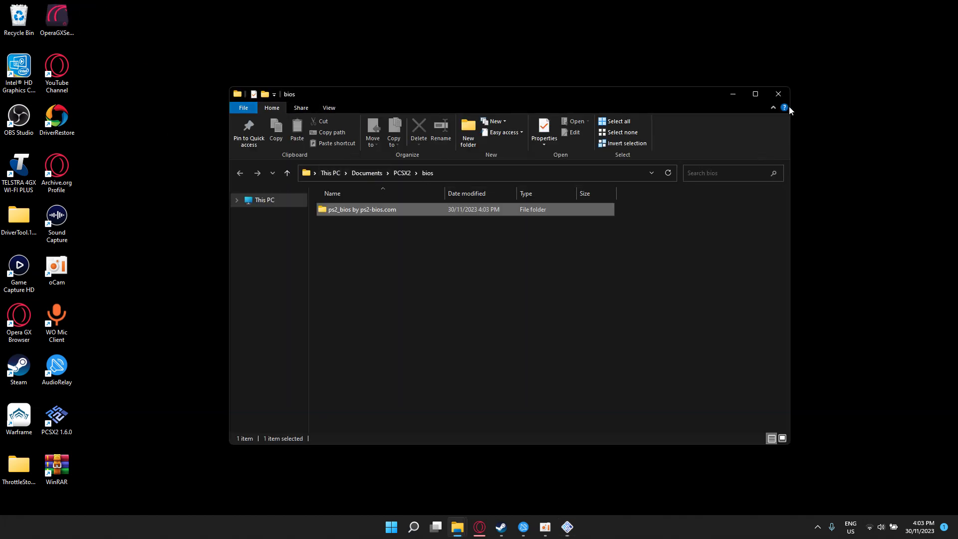
click(778, 93)
click(359, 216)
click(363, 216)
click(363, 216)
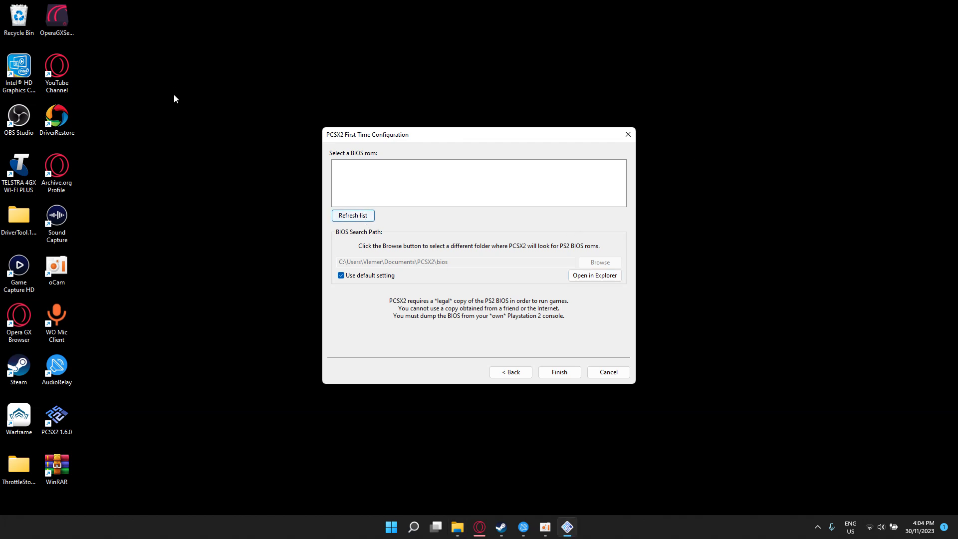
Cut all 14 BIOS files from the ps2_bios subfolder and paste them directly into bios
click(605, 278)
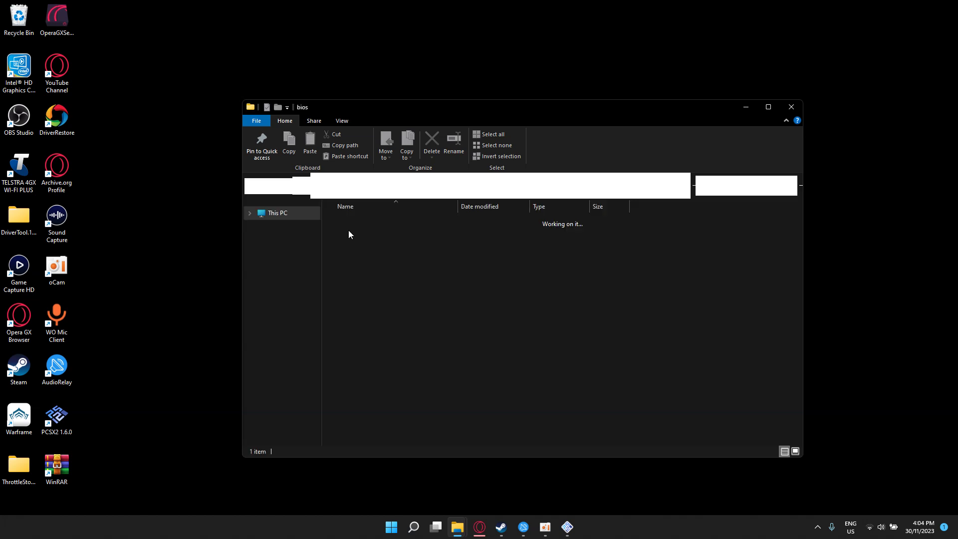
double_click(360, 224)
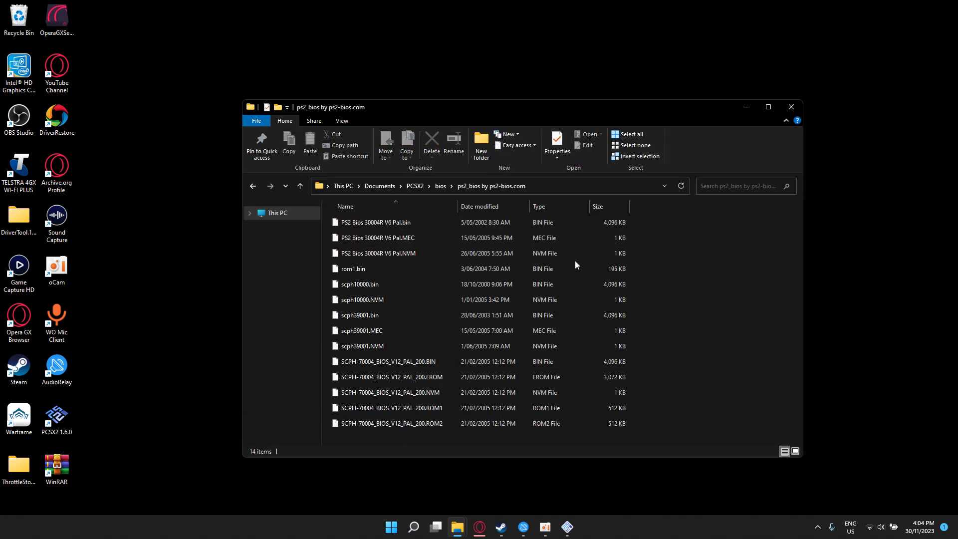
drag(638, 253, 467, 445)
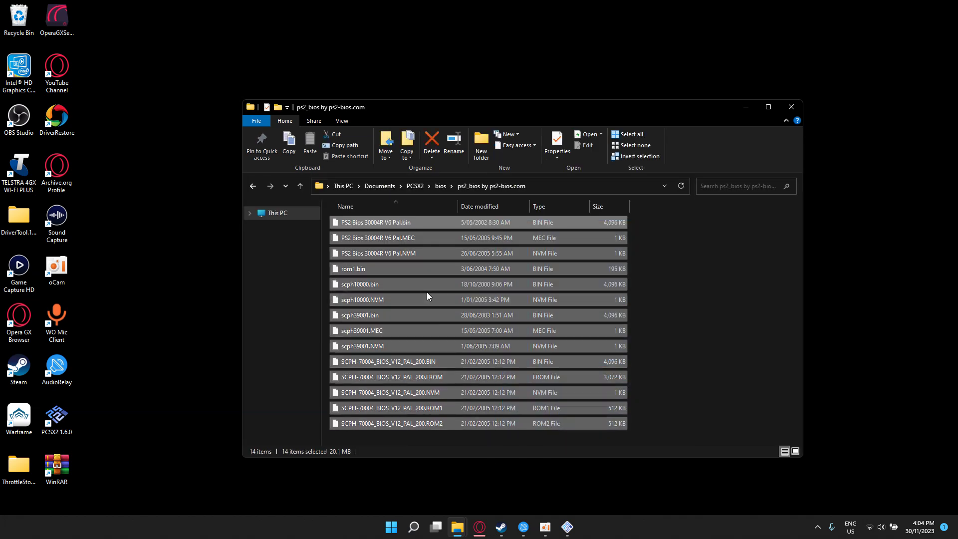
right_click(427, 291)
click(666, 223)
drag(666, 223, 477, 435)
right_click(417, 311)
click(438, 358)
click(253, 186)
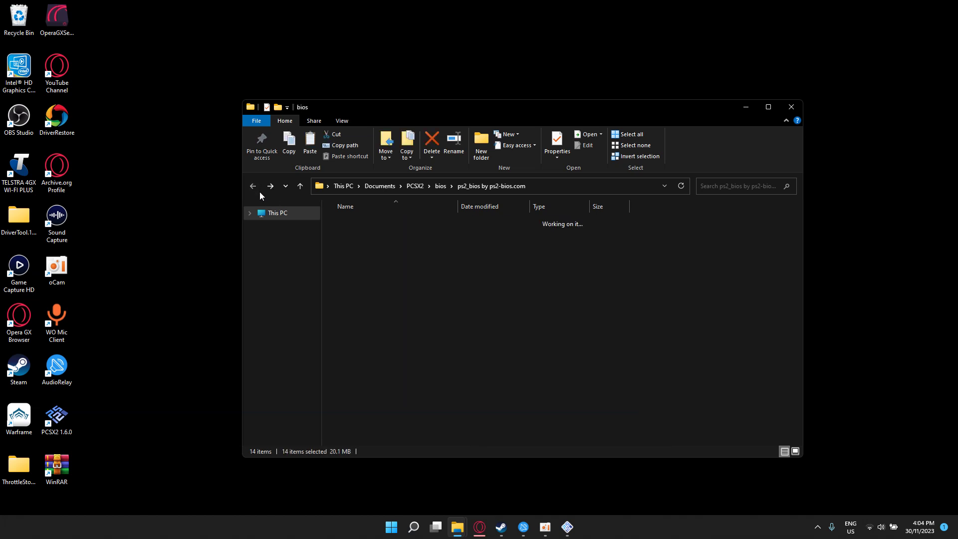
right_click(412, 290)
click(429, 297)
Refresh the BIOS list, select the USA v01.60 BIOS, and finish the first-time setup
click(791, 109)
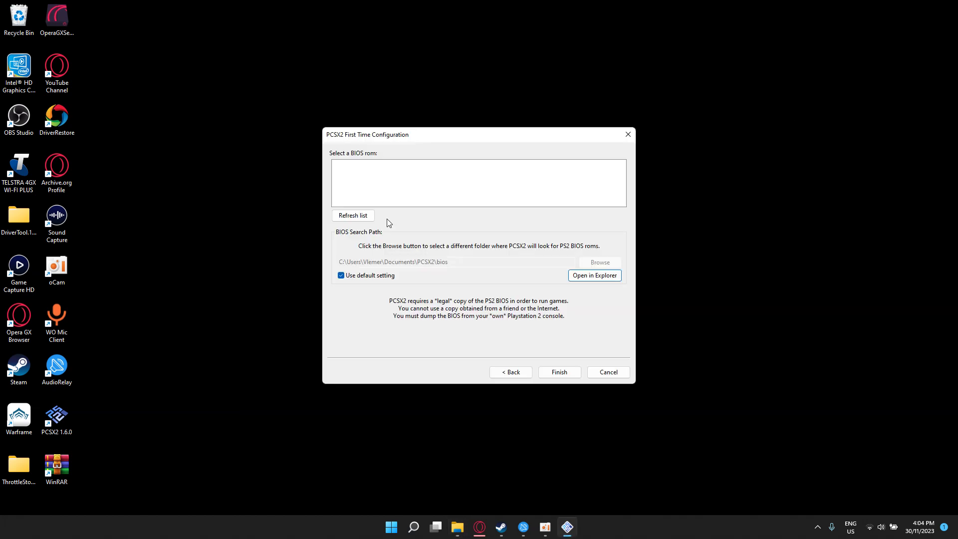
click(355, 215)
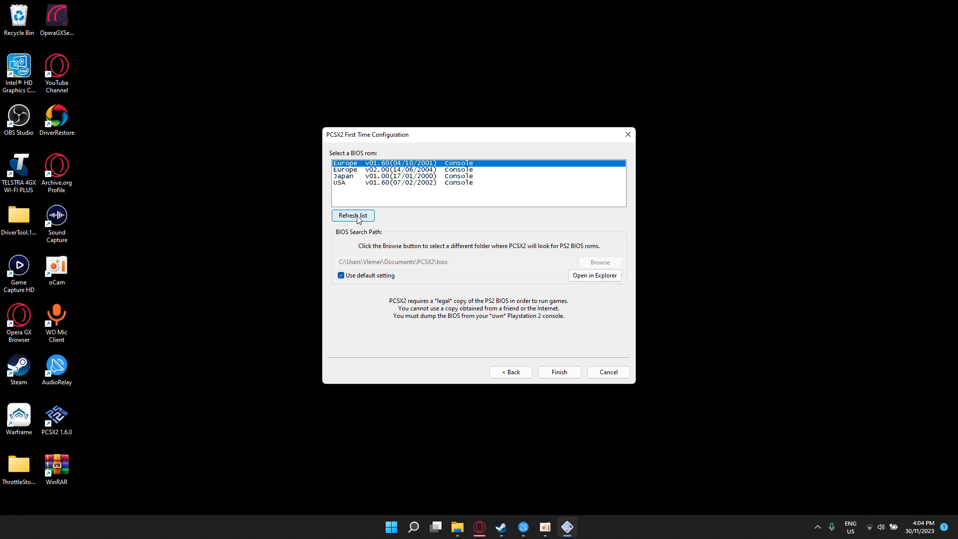
click(396, 183)
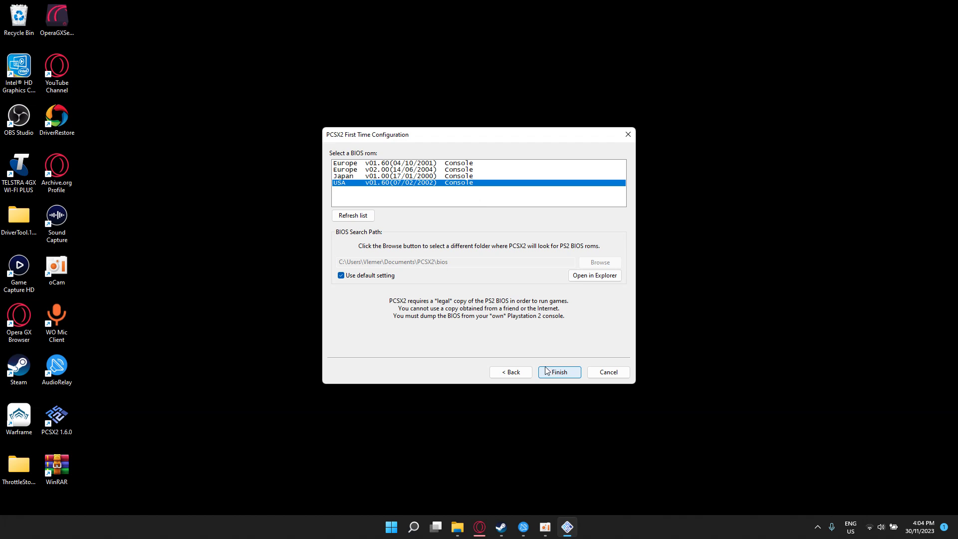
click(559, 373)
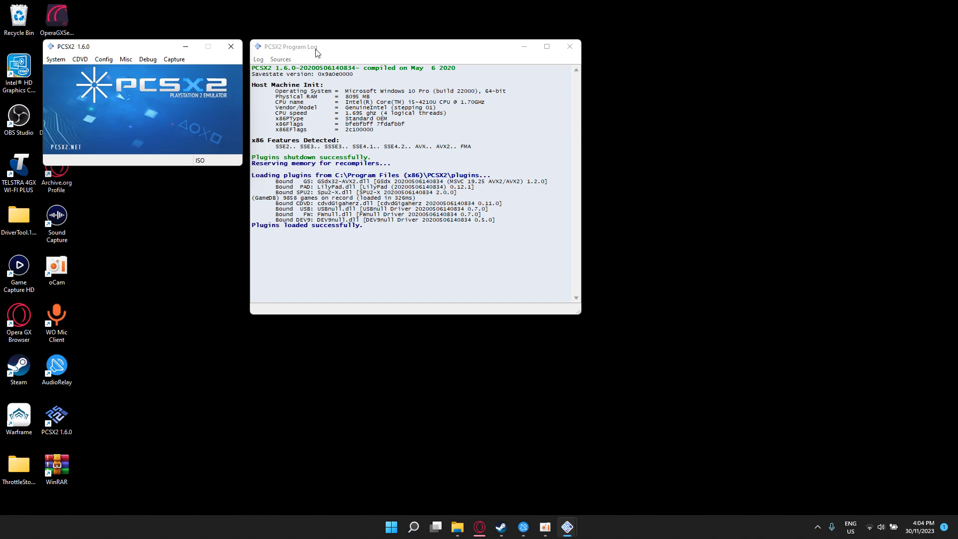
Drag the PCSX2 main window toward the top centre and the Program Log just beside it
drag(152, 52, 381, 79)
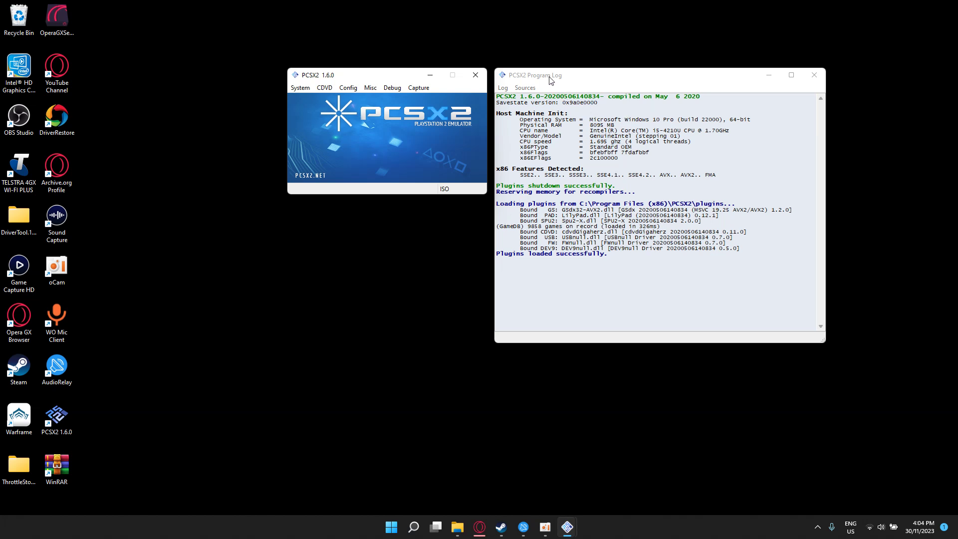
drag(551, 77, 568, 87)
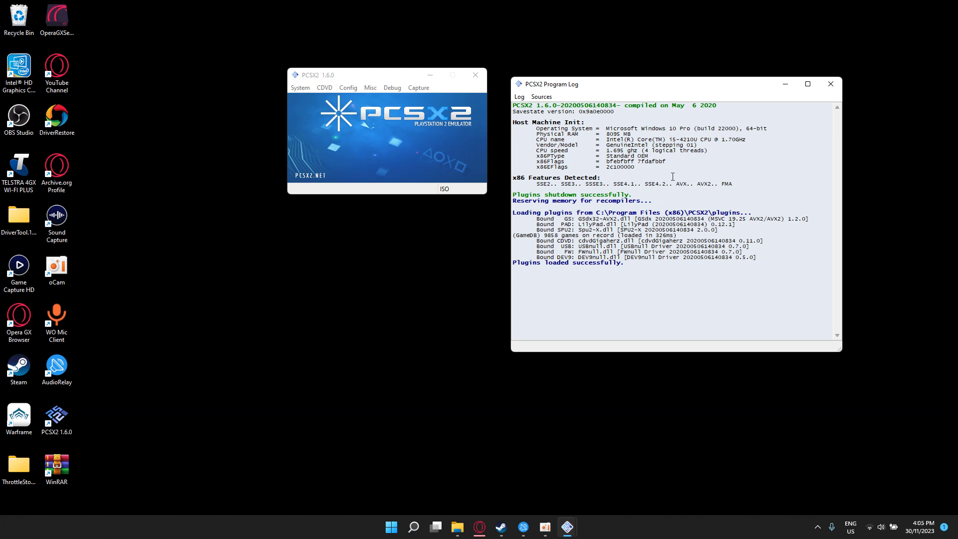
click(534, 60)
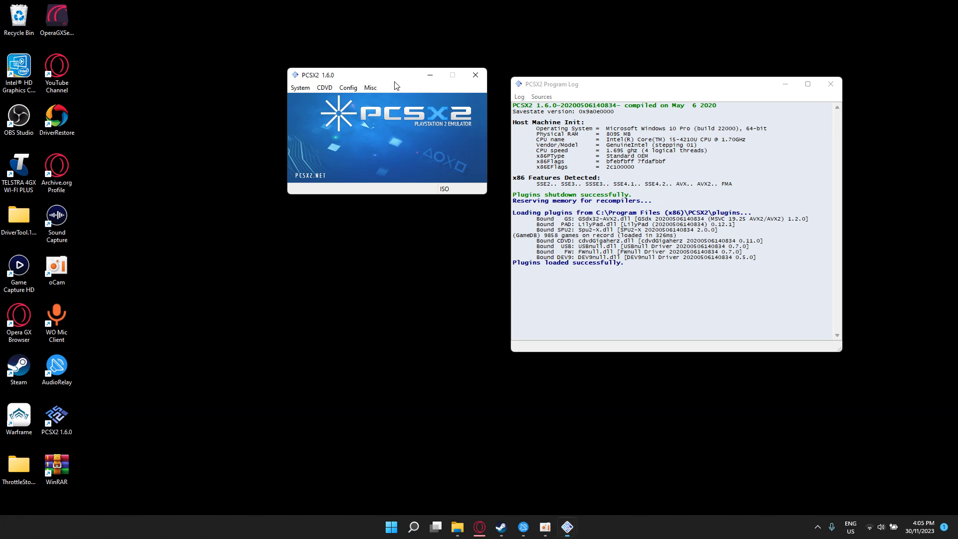